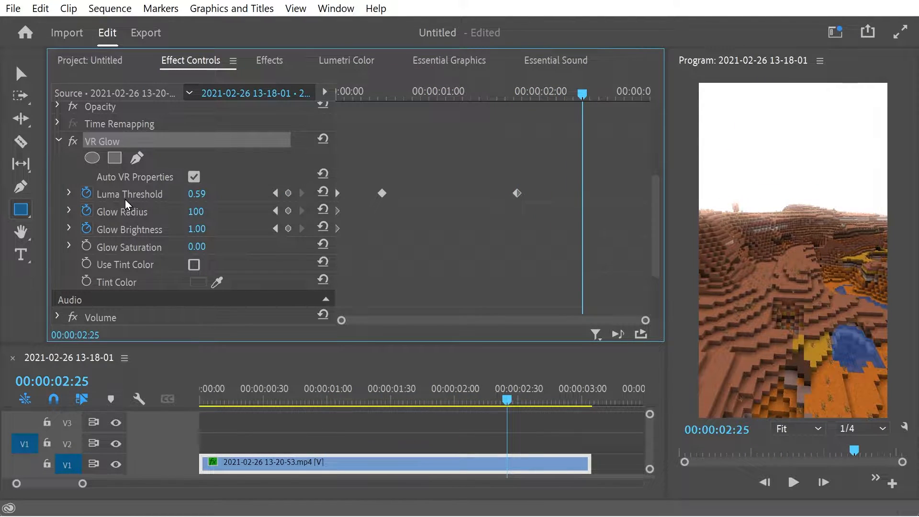
Step: Delete the VR Glow effect from the video clip
left_click(136, 149)
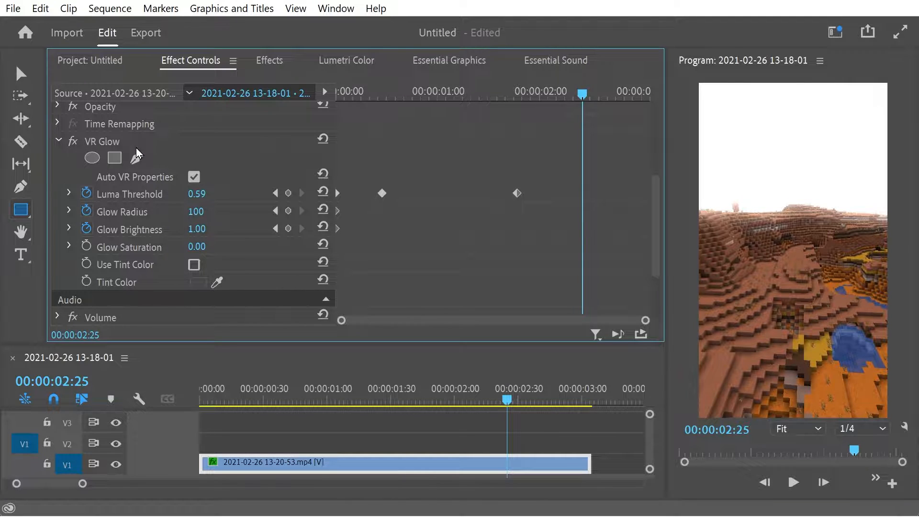
left_click(137, 143)
key("Delete")
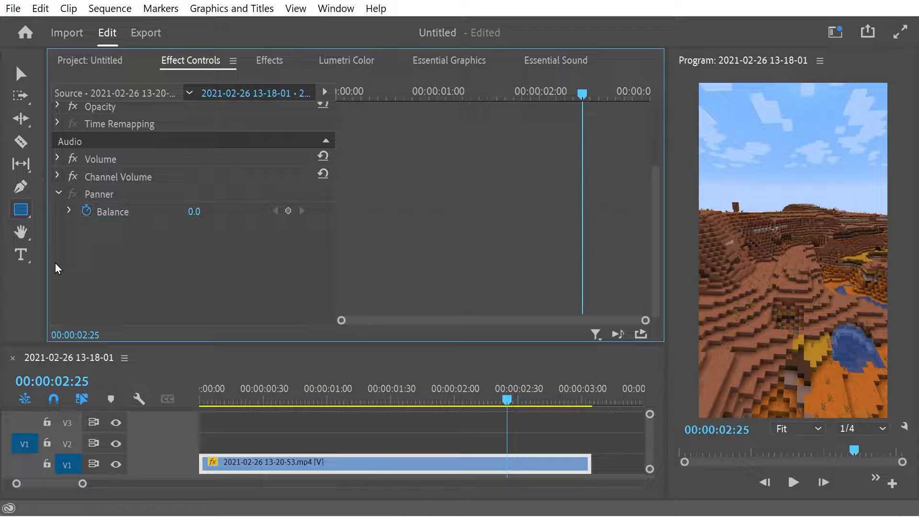
Step: Draw a tall rectangle over the middle of the frame and move its graphic clip to the start of track V2
left_click(22, 211)
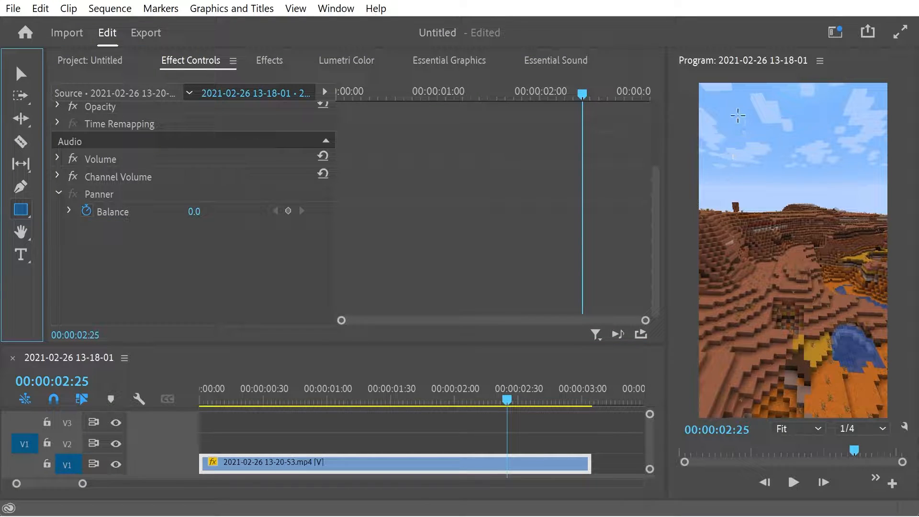
left_click_drag(734, 120, 857, 379)
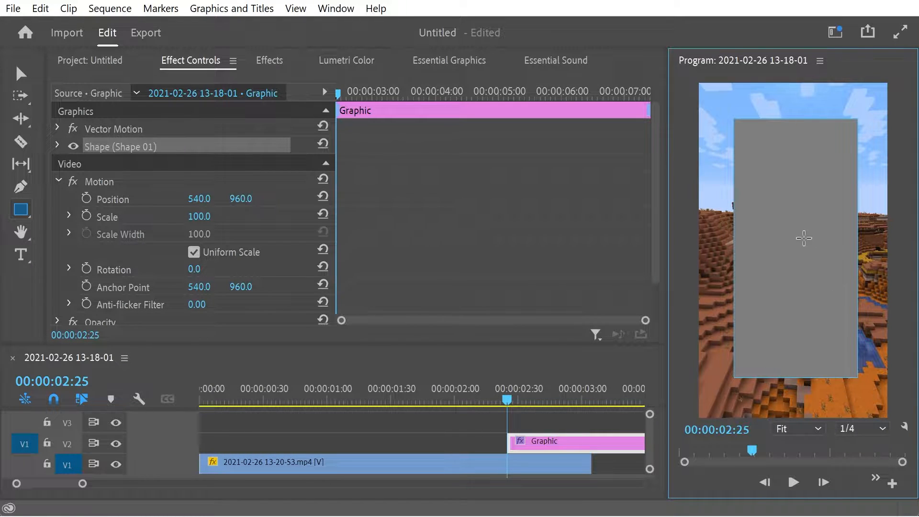
left_click_drag(549, 453, 213, 446)
left_click_drag(369, 397, 201, 403)
Step: Turn the rectangle's graphic clip on V2 into an adjustment layer
right_click(326, 442)
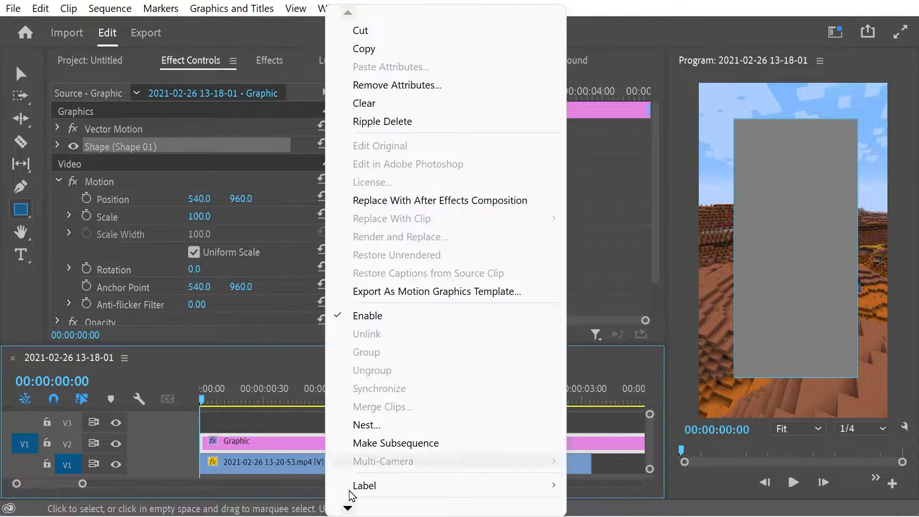
mouse_move(351, 513)
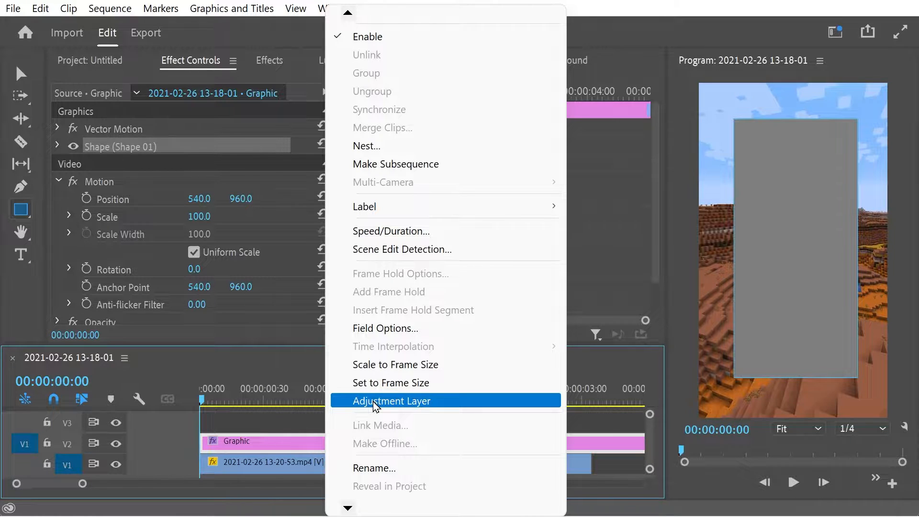
left_click(372, 401)
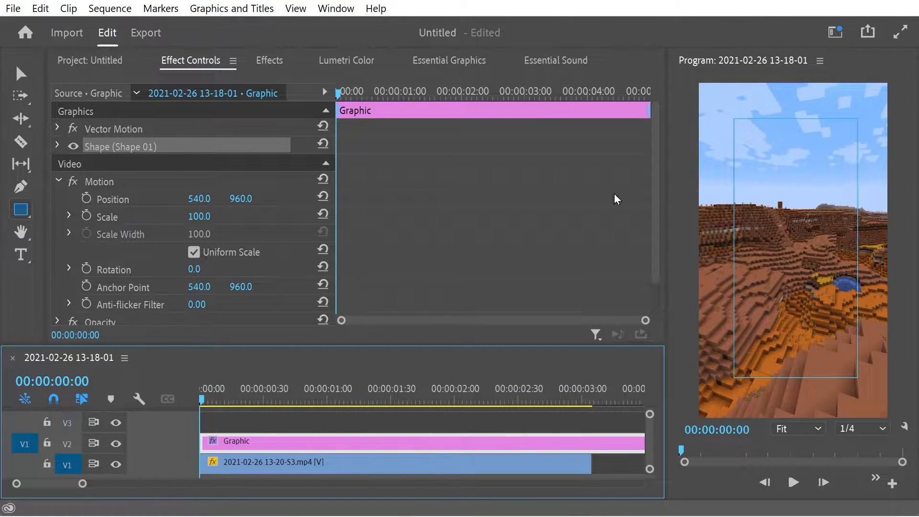
Step: Search the effects for "3d" and apply Basic 3D to the graphic clip
left_click(269, 60)
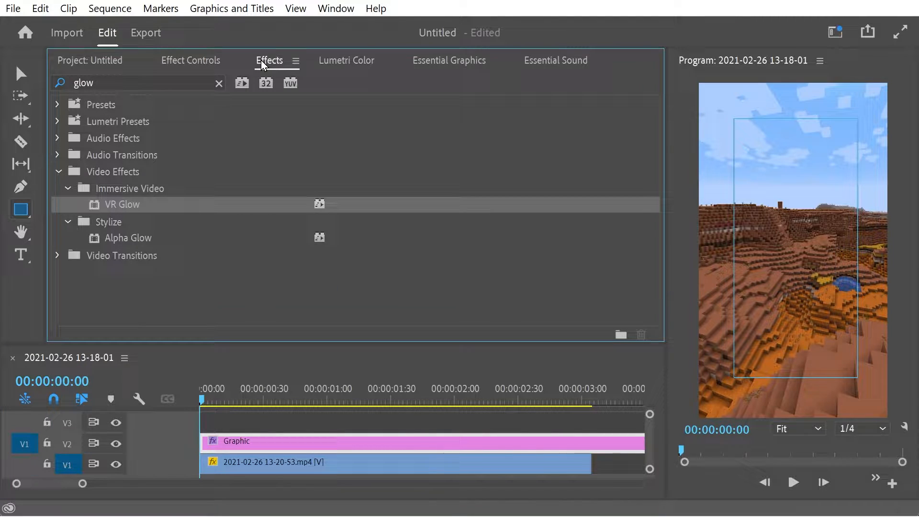
left_click(129, 84)
type("3d")
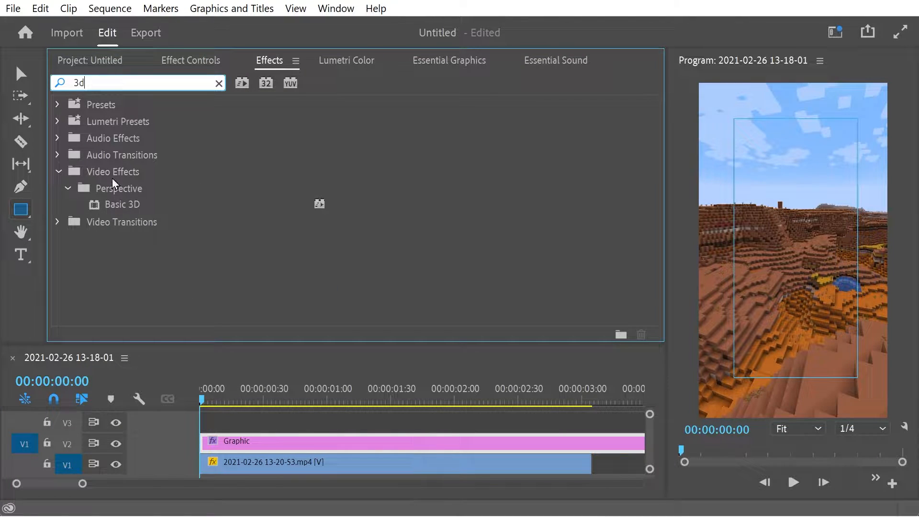
left_click(123, 204)
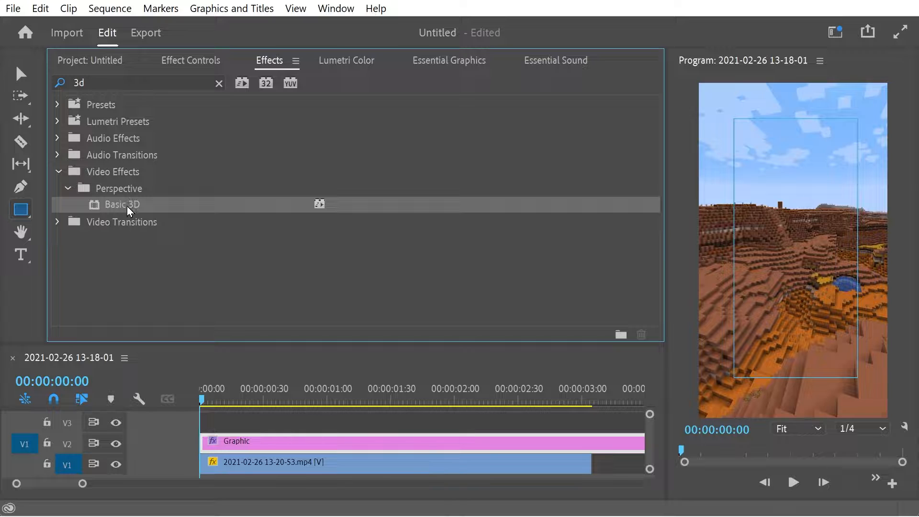
left_click_drag(127, 205, 289, 438)
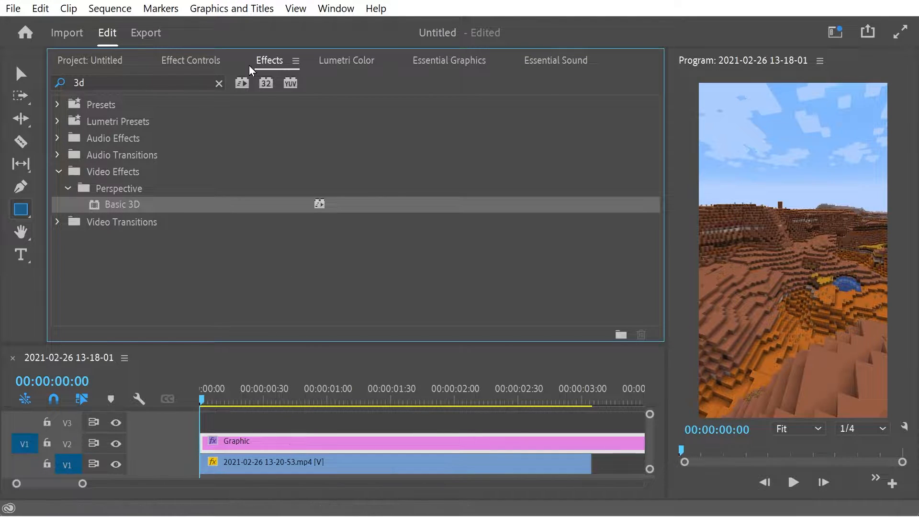
Step: Animate the Basic 3D Swivel with a keyframe at the clip's start and one of 180° at 00:00:02:58
left_click(196, 65)
left_click(121, 180)
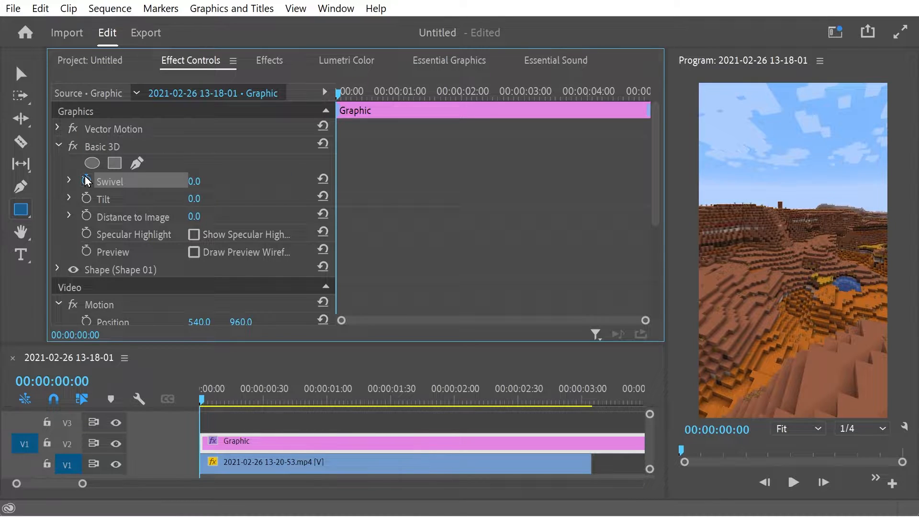
left_click_drag(401, 93, 523, 94)
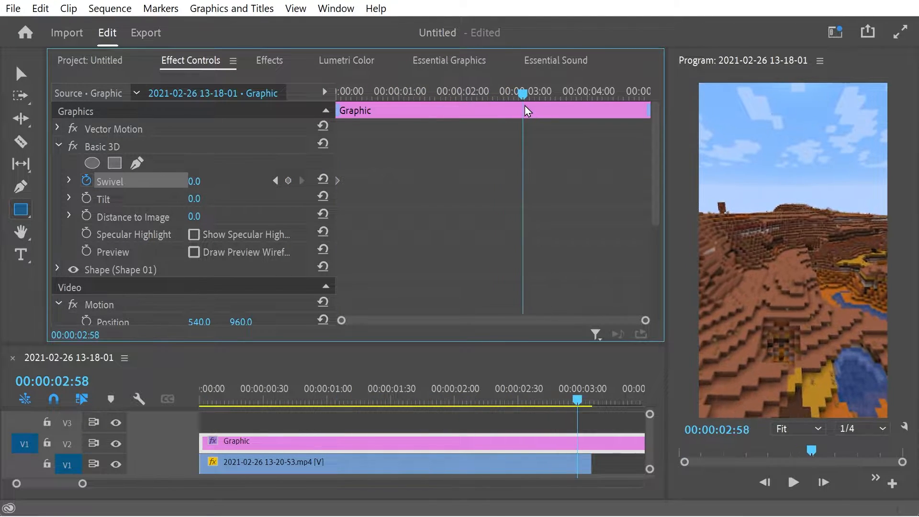
left_click(198, 180)
type("180")
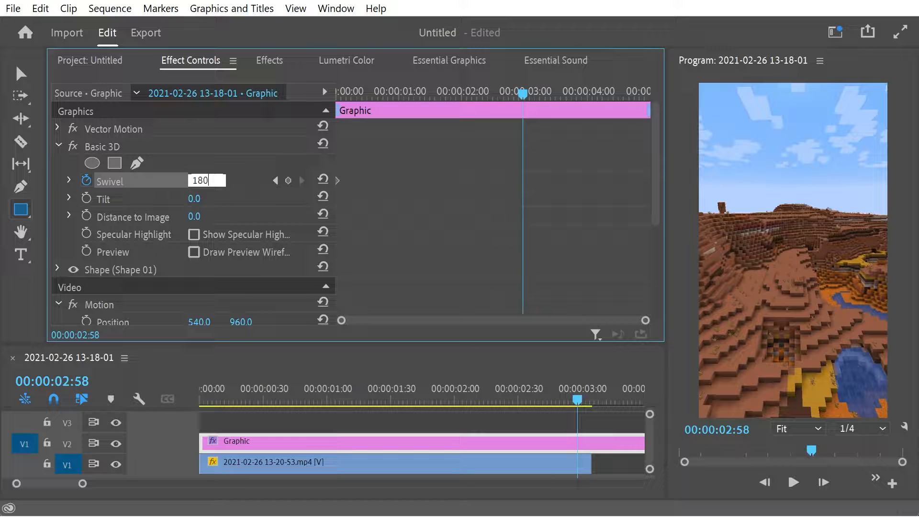
key("Return")
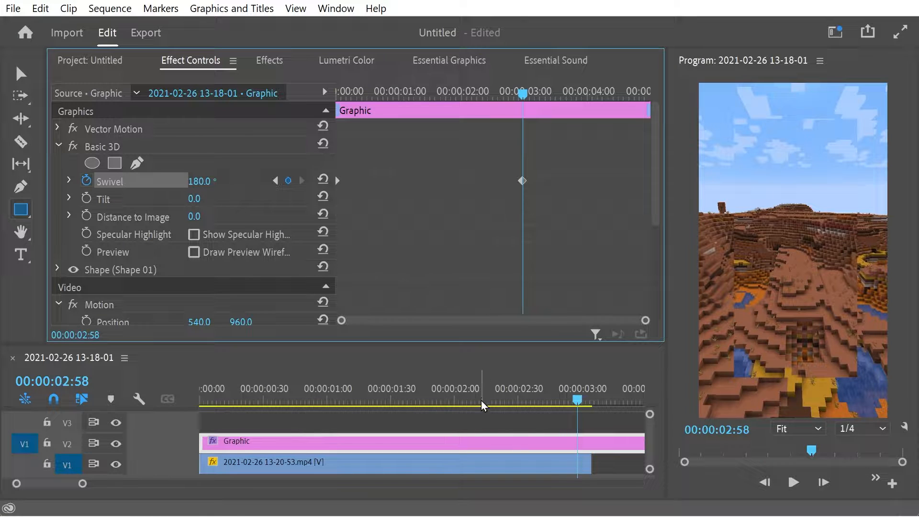
Step: Play the swivel animation from the start, return to 00:00:00:15 and fit the whole sequence in the timeline
left_click_drag(462, 399, 166, 380)
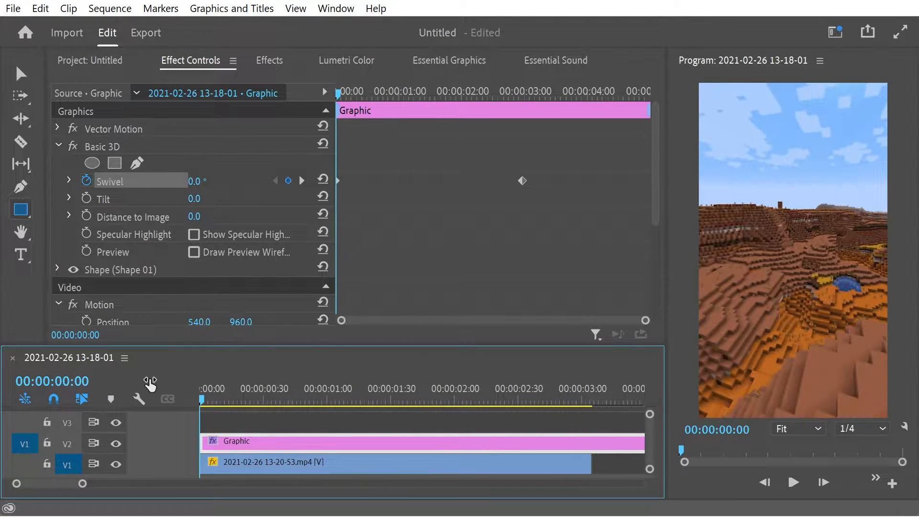
key("space")
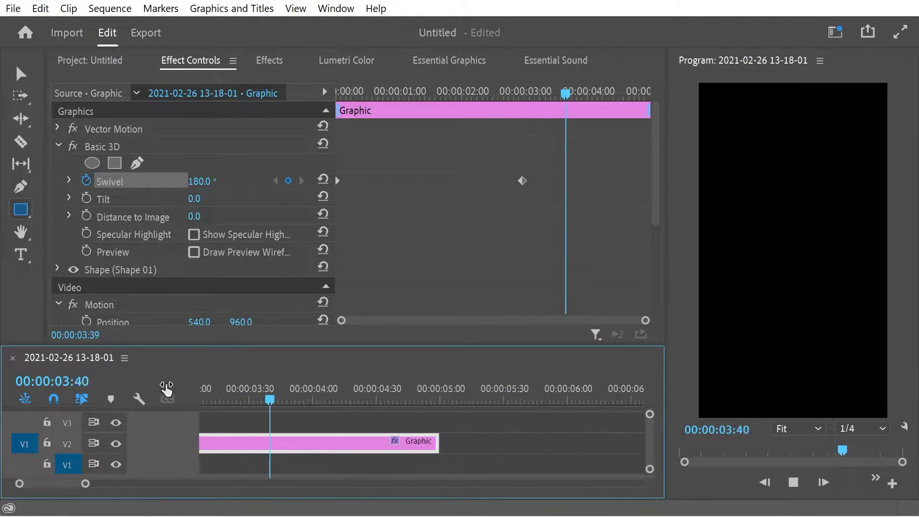
mouse_move(218, 403)
left_mouse_down()
mouse_move(110, 391)
mouse_move(253, 384)
mouse_move(381, 409)
mouse_move(246, 405)
mouse_move(350, 400)
mouse_move(434, 412)
mouse_move(258, 404)
mouse_move(269, 402)
mouse_move(331, 406)
mouse_move(335, 417)
mouse_move(401, 432)
mouse_move(242, 427)
mouse_move(266, 402)
mouse_move(219, 402)
left_mouse_up()
key("backslash")
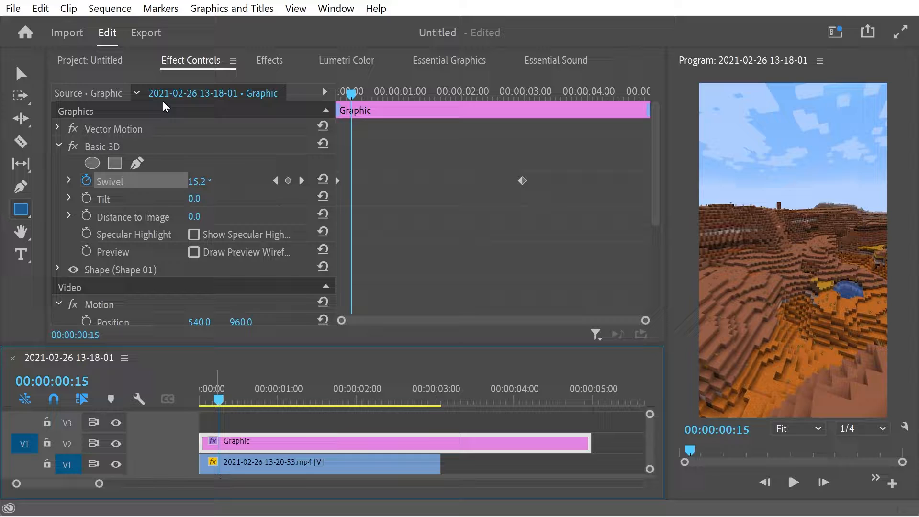
Step: Search the effects for "glow" and apply Alpha Glow to the graphic clip
left_click(270, 61)
left_click(121, 80)
type("glow")
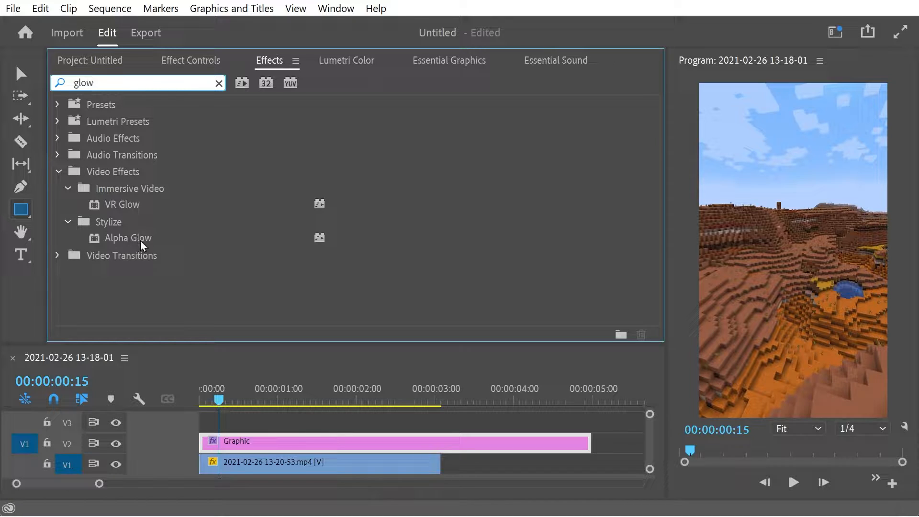
left_click_drag(143, 242, 282, 443)
Step: Set the Alpha Glow's Glow amount to 100, judging the rectangle's edges at 00:00:01:33
left_click(184, 65)
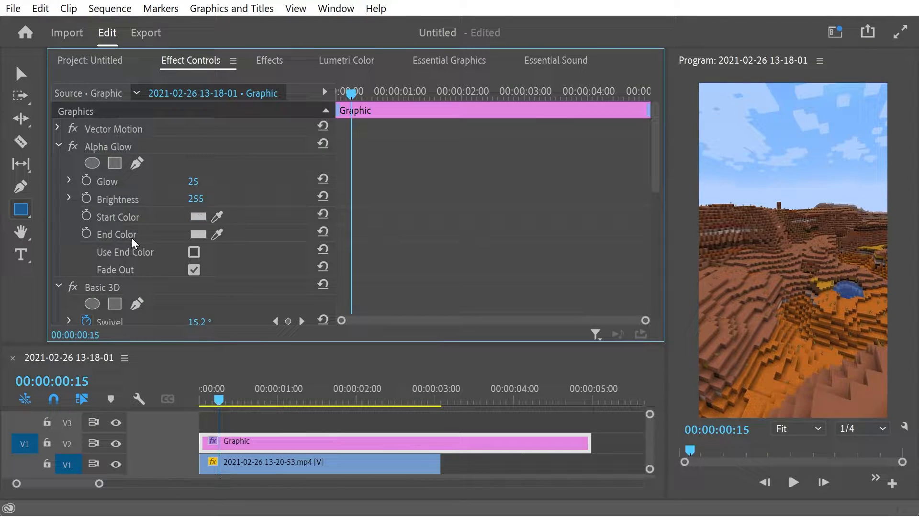
scroll(132, 237, "down", 5)
scroll(132, 238, "up", 8)
left_click(118, 141)
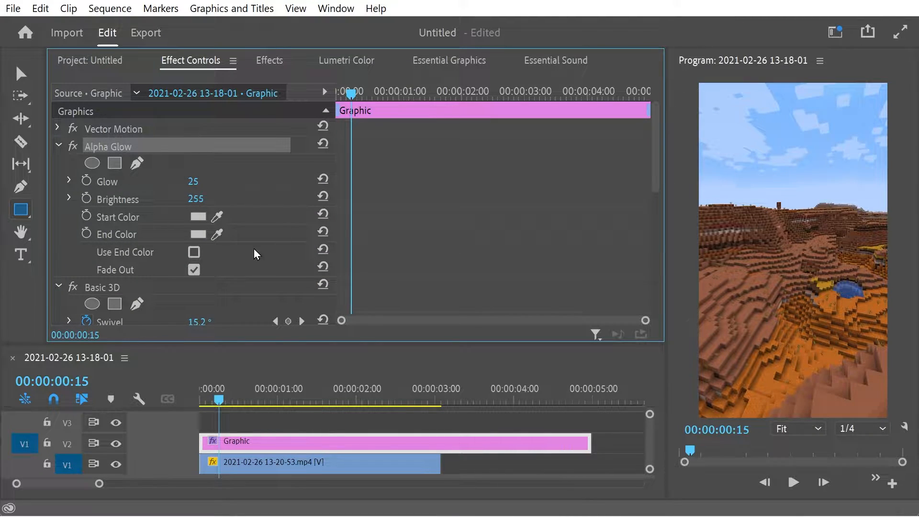
left_click_drag(194, 181, 223, 181)
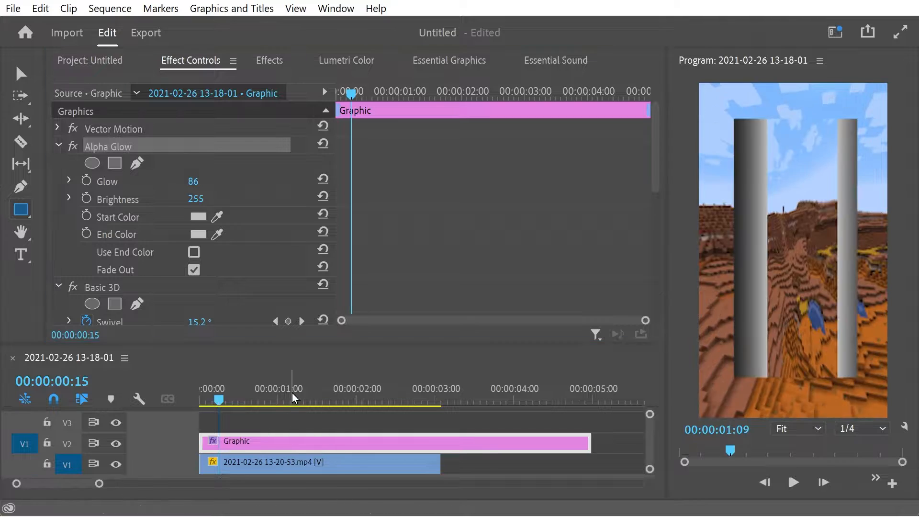
left_click_drag(292, 393, 324, 399)
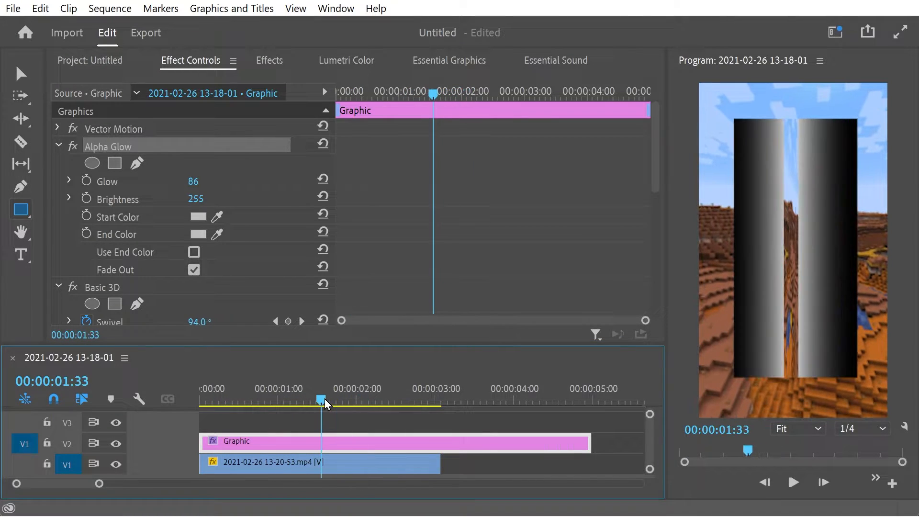
left_click_drag(200, 182, 203, 183)
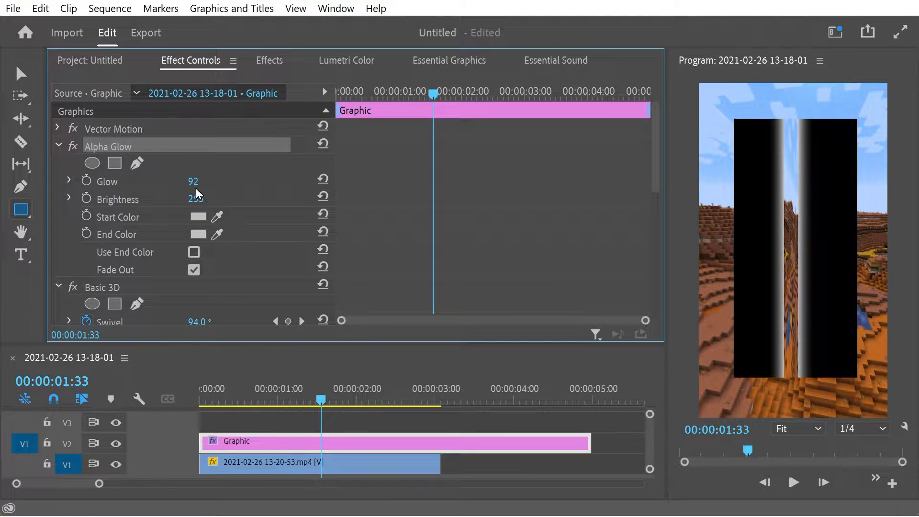
left_click_drag(199, 182, 211, 181)
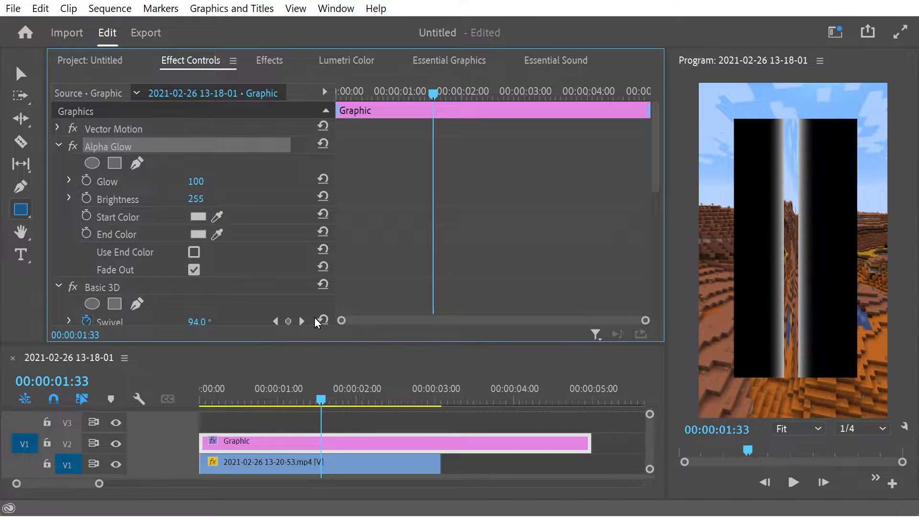
Step: Set the Alpha Glow's start color to the light blue 82B9FE sampled from the sky
left_click(203, 216)
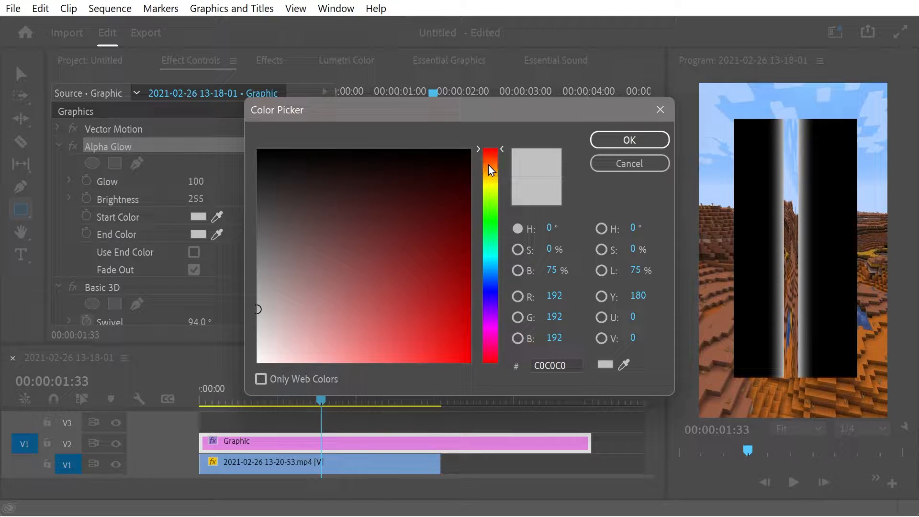
left_click(488, 293)
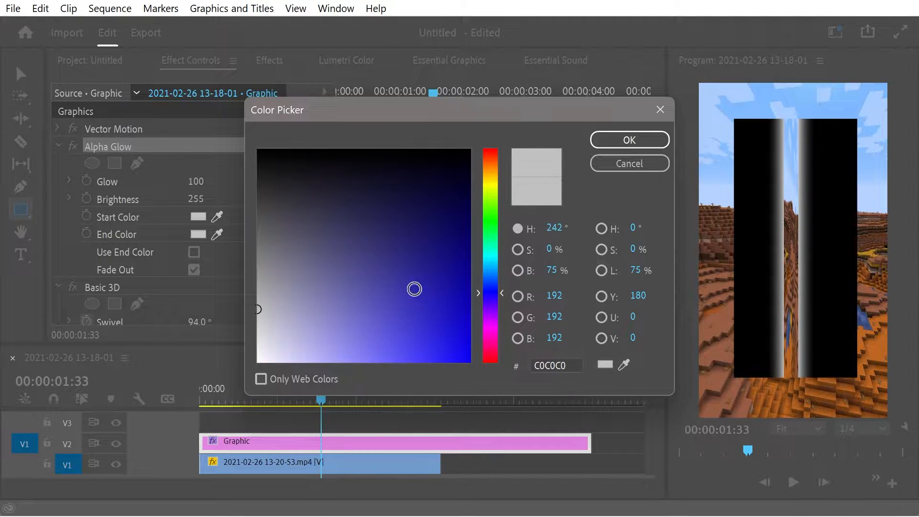
mouse_move(412, 289)
left_mouse_down()
mouse_move(469, 234)
mouse_move(437, 287)
mouse_move(414, 267)
left_mouse_up()
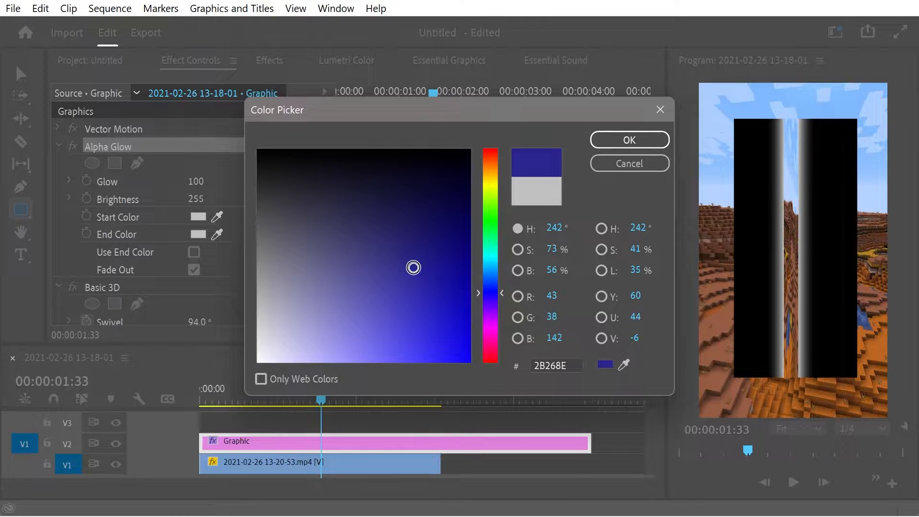
left_click(623, 364)
left_click(732, 103)
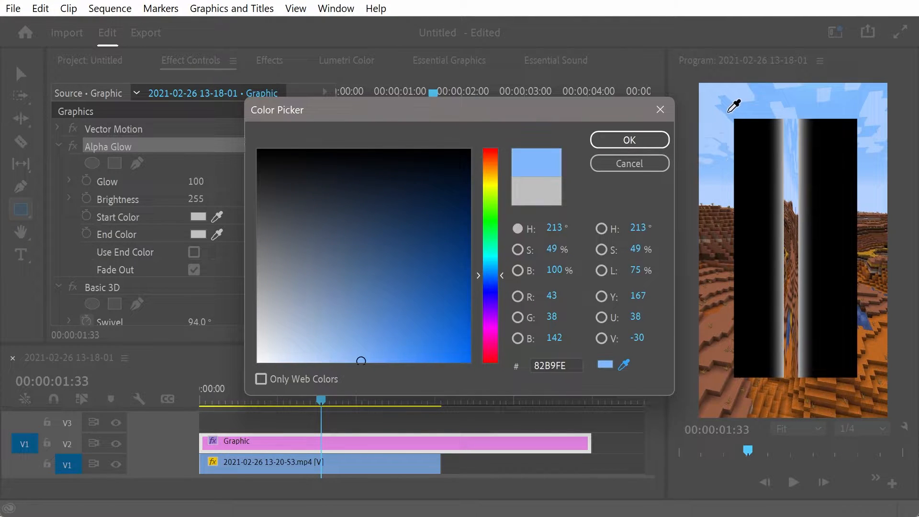
left_click(611, 141)
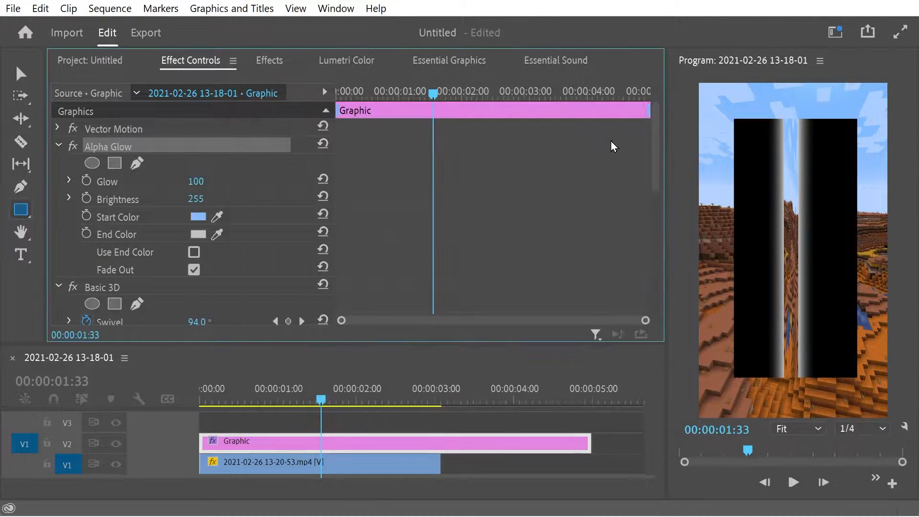
Step: Set the Alpha Glow's end color to an orange sampled from the terrain in the preview
left_click(216, 234)
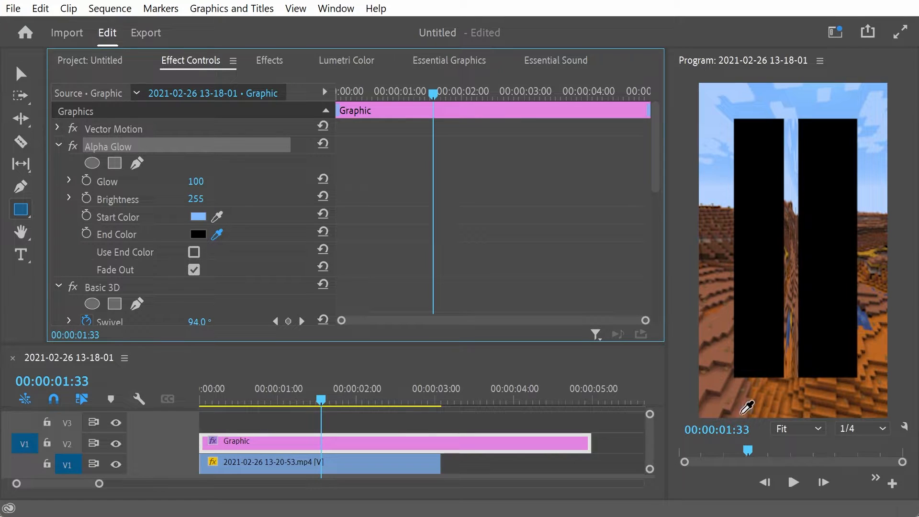
left_click(816, 403)
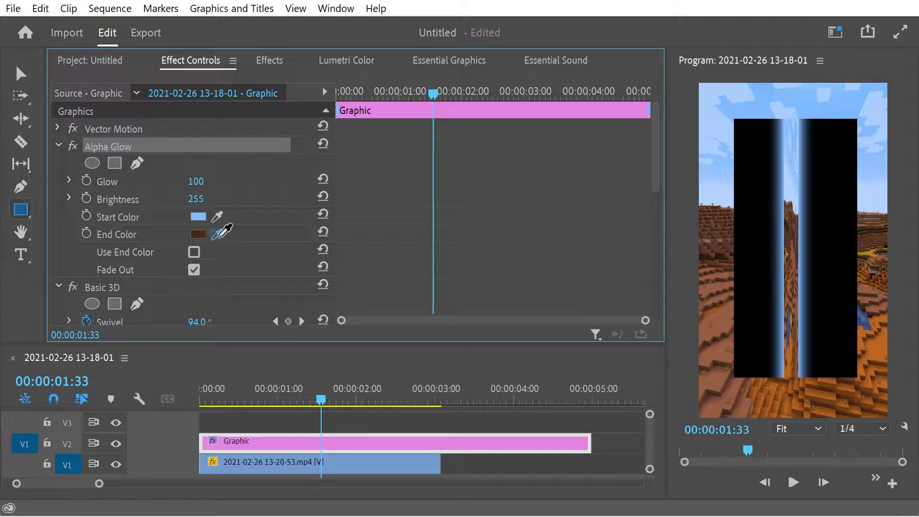
left_click(876, 343)
Step: Play the sequence from the start to review the glow around the swiveling rectangle
left_click_drag(326, 399, 204, 409)
key("space")
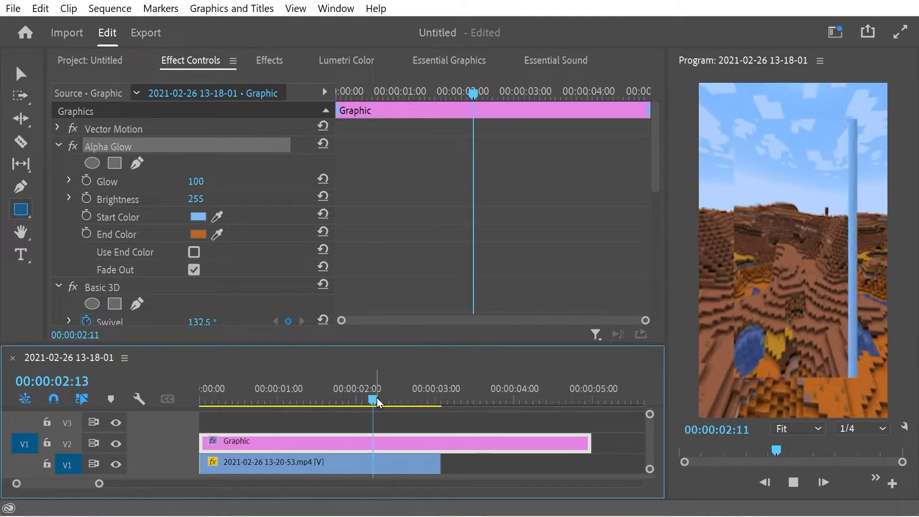
mouse_move(360, 401)
left_mouse_down()
mouse_move(292, 397)
mouse_move(299, 388)
mouse_move(365, 395)
mouse_move(448, 417)
mouse_move(302, 413)
mouse_move(300, 398)
mouse_move(232, 388)
mouse_move(364, 387)
left_mouse_up()
Step: Enable Use End Color for the Alpha Glow and scrub through the clip to check the effect
left_click(194, 252)
left_click_drag(421, 389, 329, 390)
left_click_drag(243, 394, 232, 394)
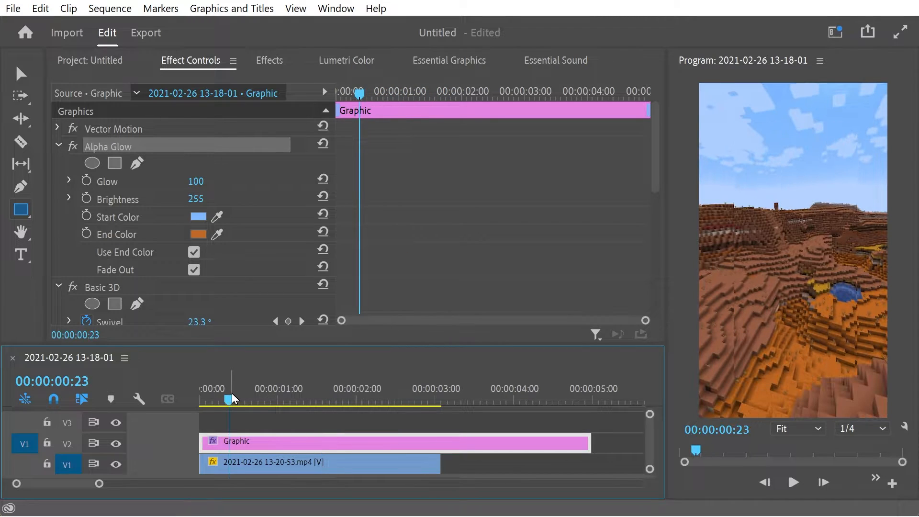
left_click(135, 149)
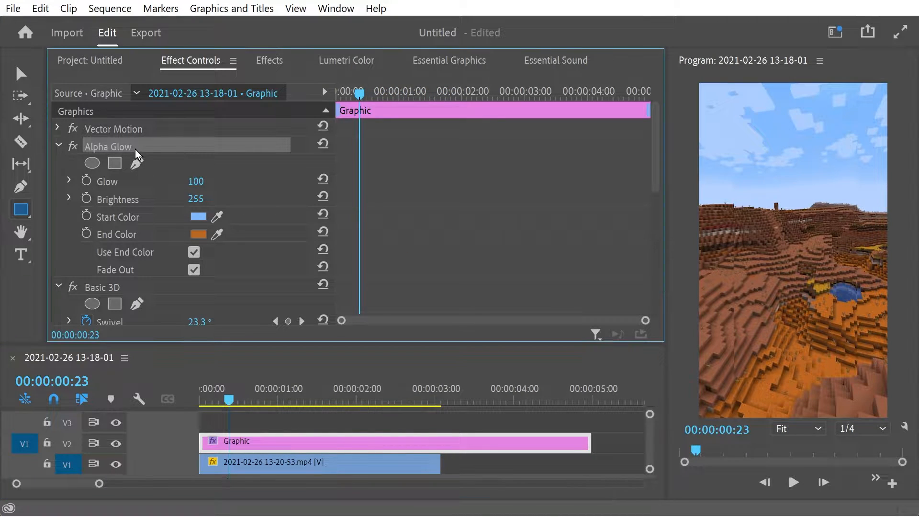
Step: Delete the Alpha Glow and Basic 3D effects from the Graphic clip
key("Delete")
left_click(120, 149)
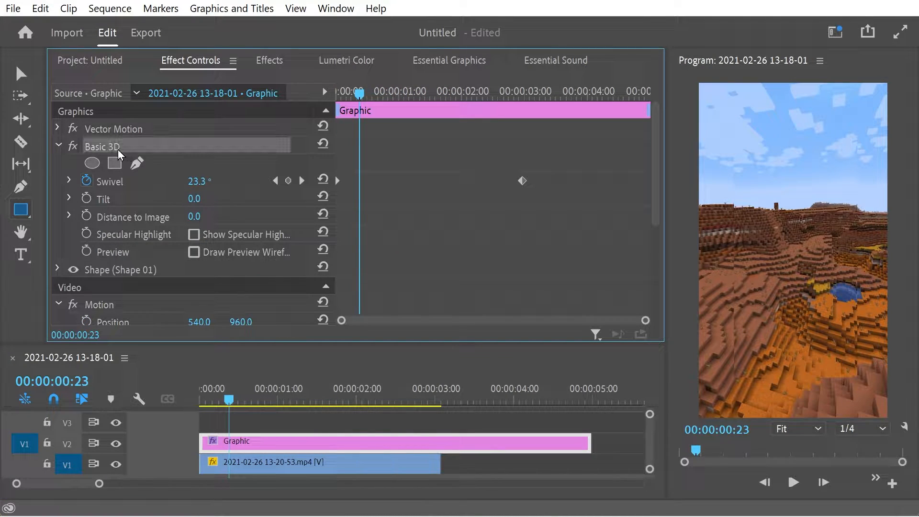
key("Delete")
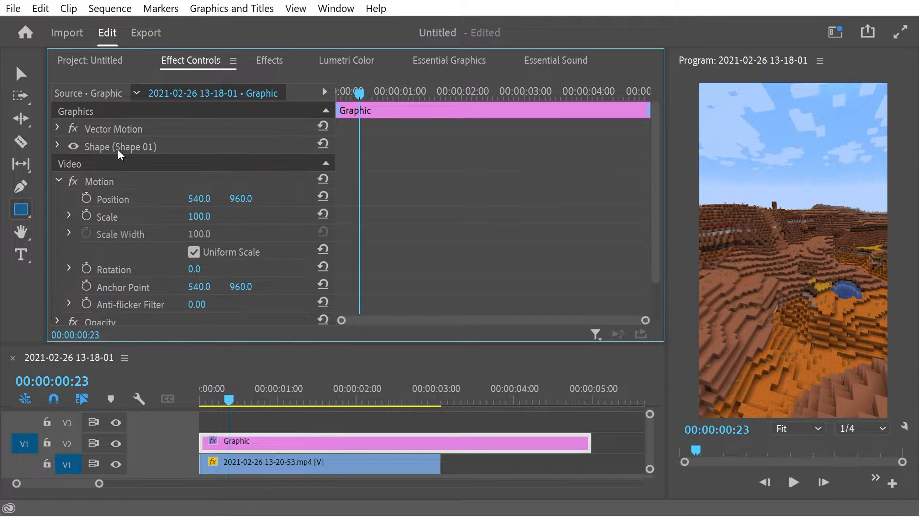
Step: Search the effects for "transform" and select the Transform effect in the Distort group
left_click(263, 68)
left_click(125, 81)
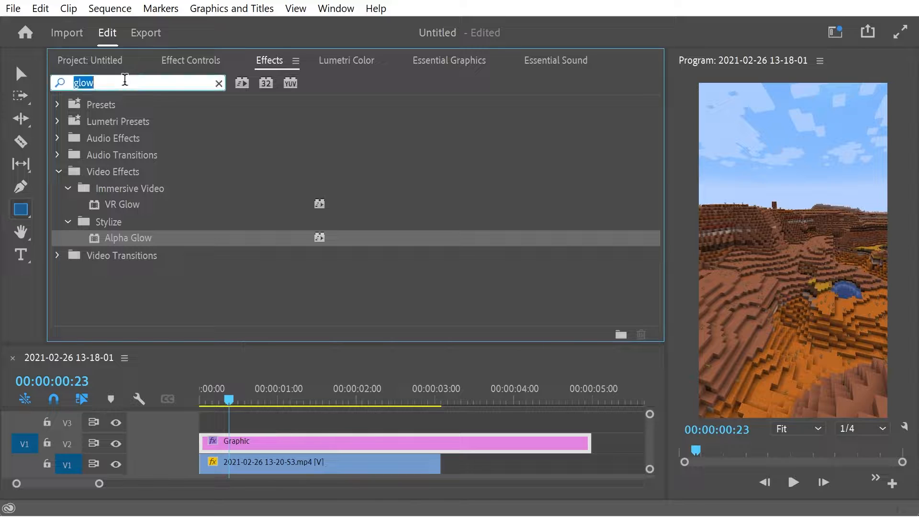
type("trn")
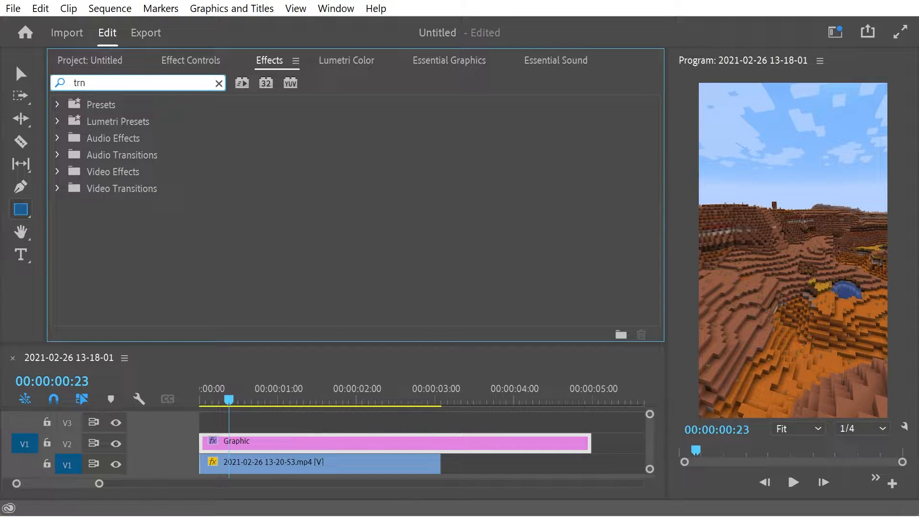
key("BackSpace")
key("BackSpace")
type("ansform")
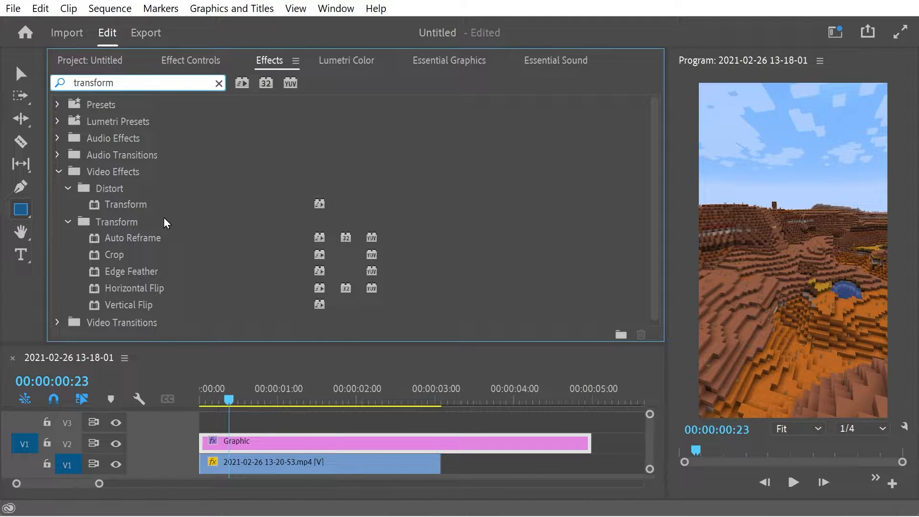
left_click(142, 208)
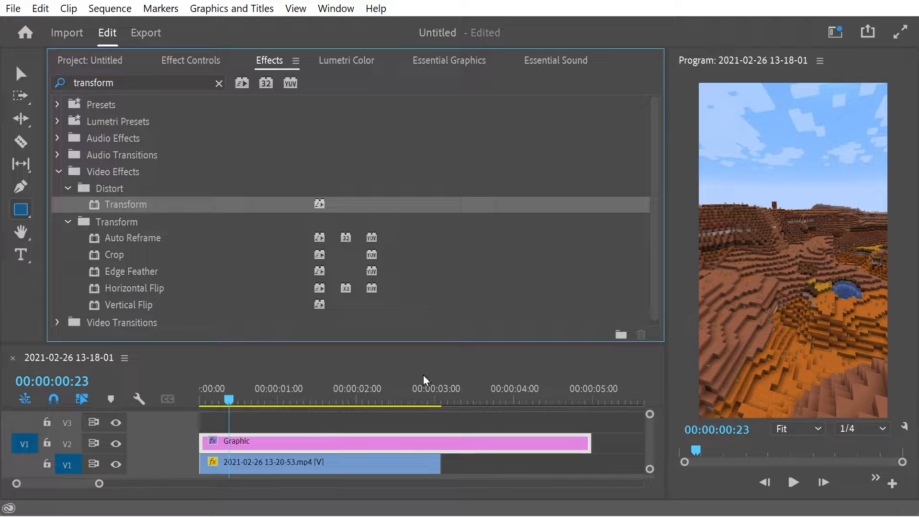
Step: Find the Basic 3D effect with the search "3d" and apply it to the Graphic clip on V2
left_click(252, 60)
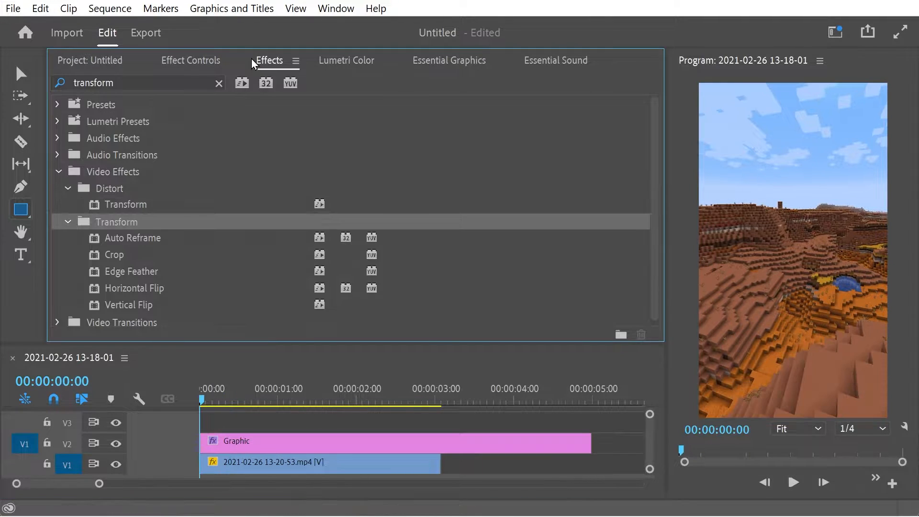
double_click(99, 76)
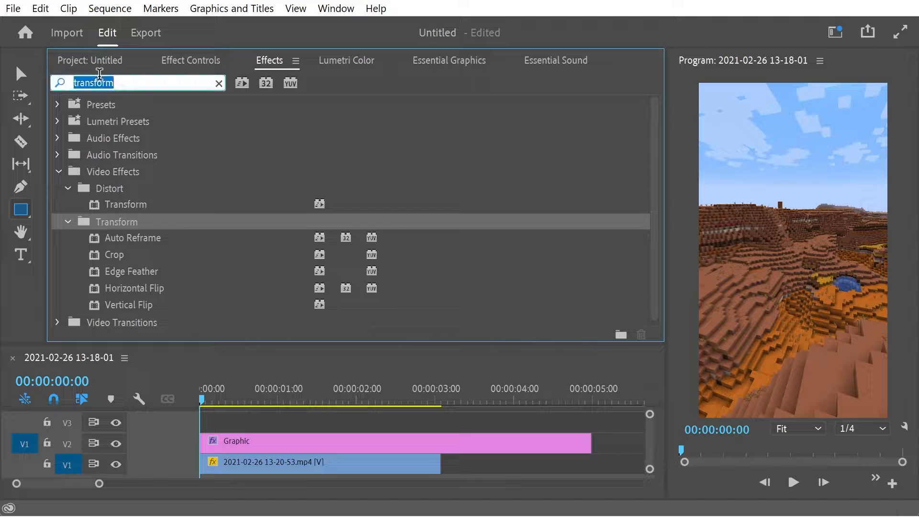
type("3d")
left_click_drag(136, 203, 279, 442)
left_click(262, 397)
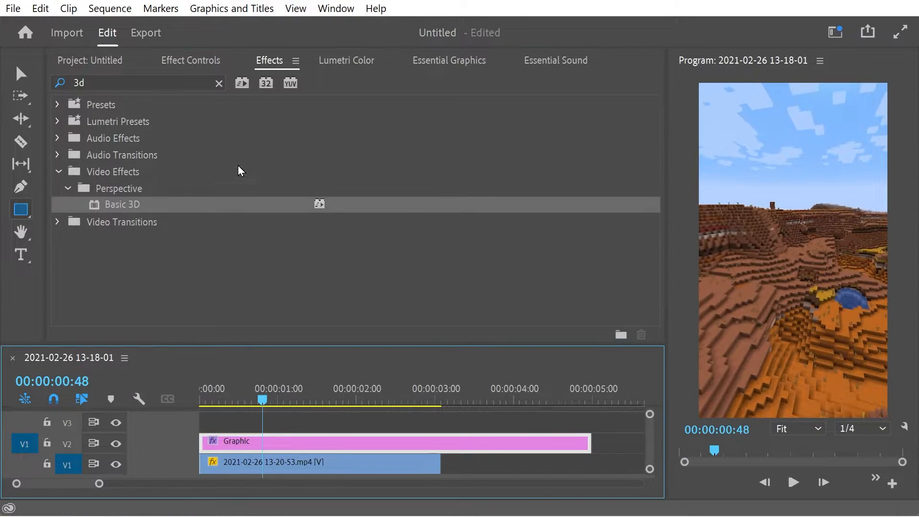
Step: Keyframe Basic 3D's Distance to Image from 0.0 at the clip's start to 148.0 at 00:00:02:48
left_click(201, 61)
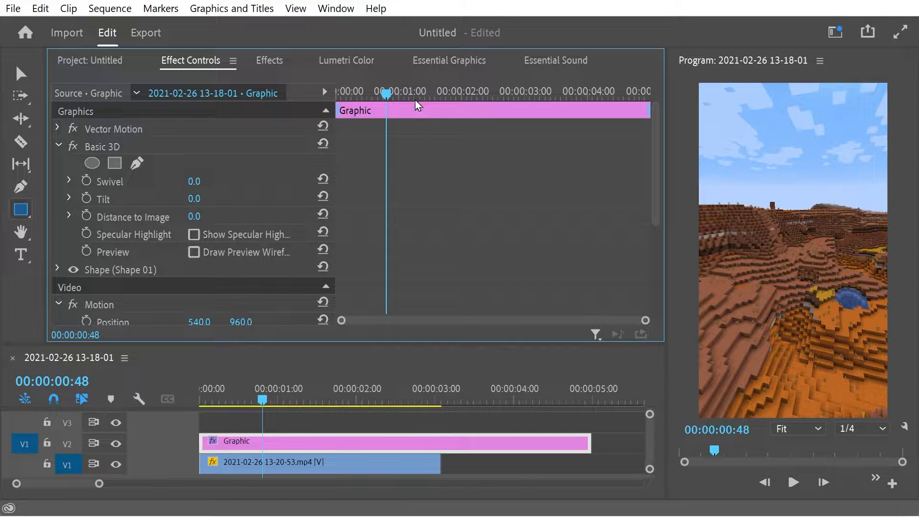
left_click_drag(415, 100, 338, 92)
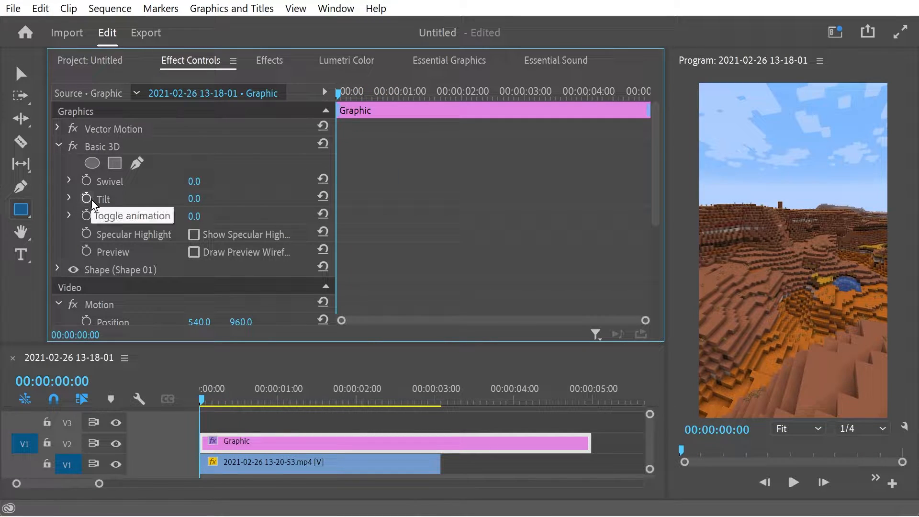
left_click(87, 216)
left_click_drag(364, 89, 511, 94)
left_click_drag(194, 216, 265, 216)
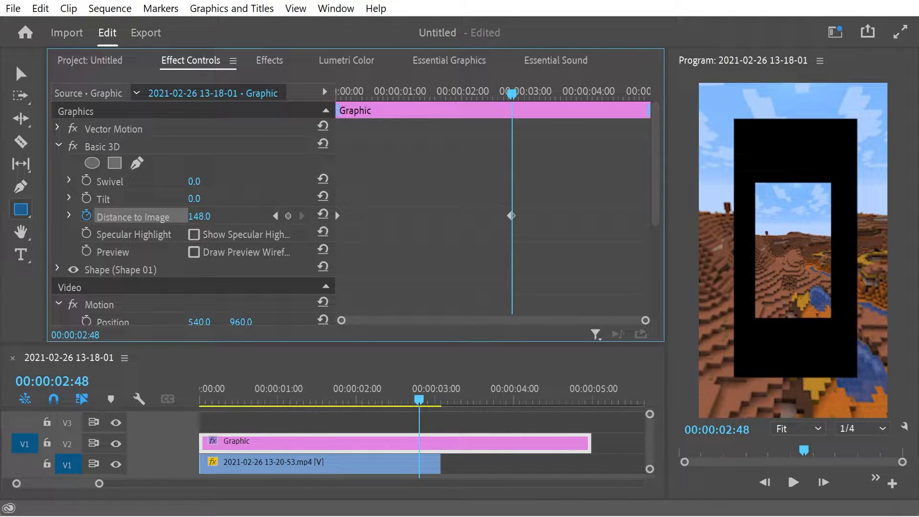
left_click_drag(500, 93, 506, 110)
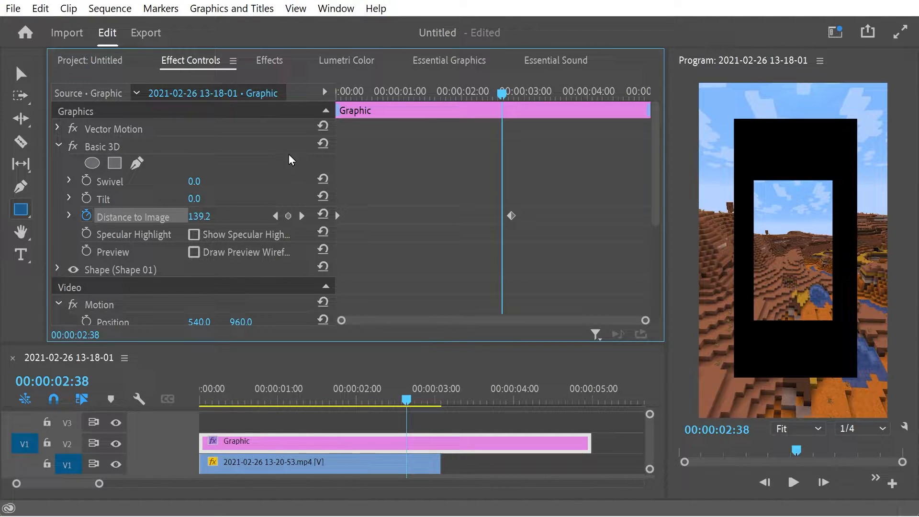
Step: Apply the Transform effect from the Distort group to the Graphic clip
left_click(266, 59)
left_click(149, 81)
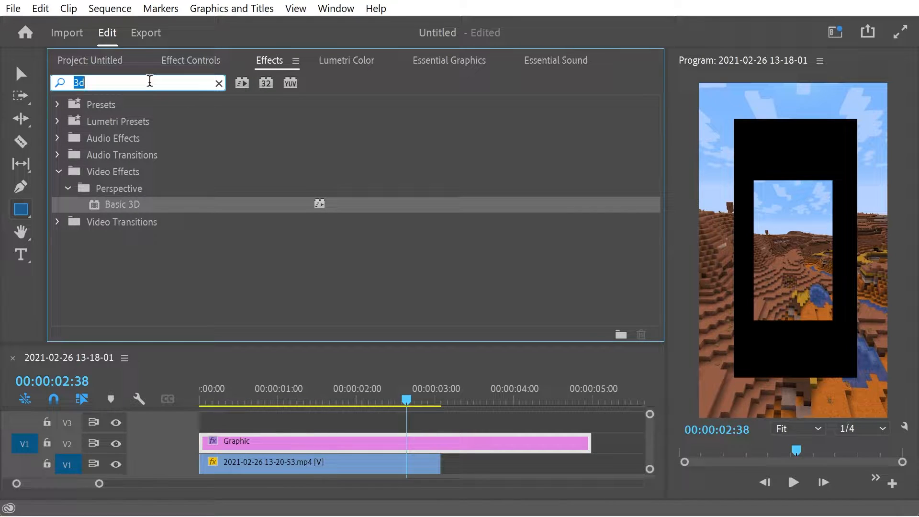
type("trans")
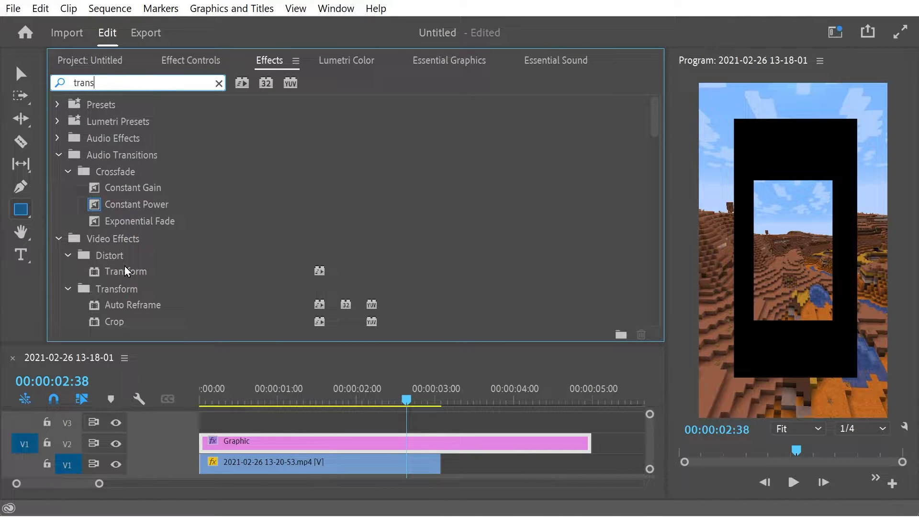
left_click(58, 155)
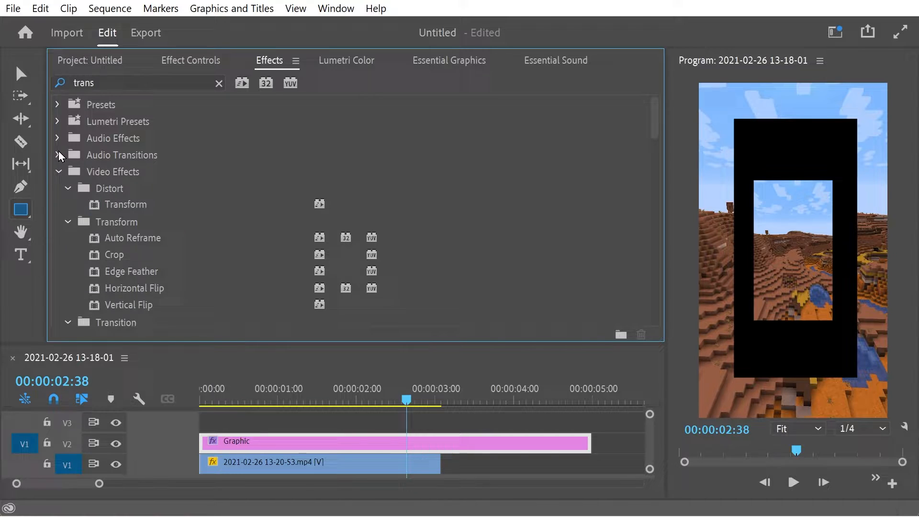
left_click(125, 206)
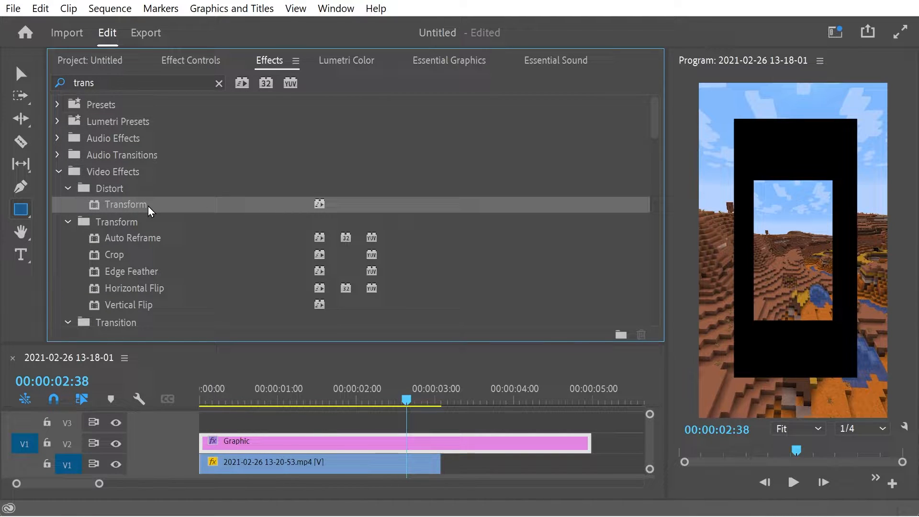
left_click_drag(148, 206, 360, 448)
Step: Keyframe Transform's Skew from 0.0 at the start to 7.0 at 00:00:03:03, and set Skew Axis to 135.0°
left_click(196, 63)
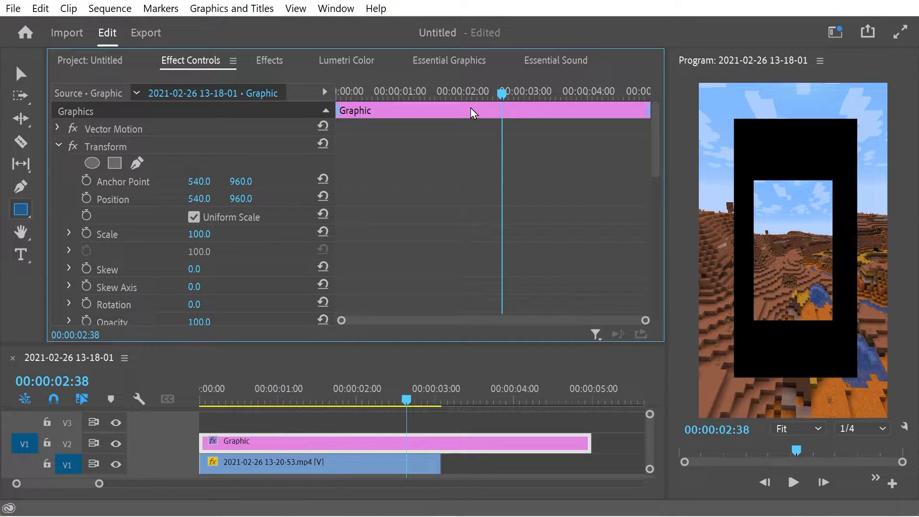
left_click_drag(509, 92, 306, 136)
left_click(108, 269)
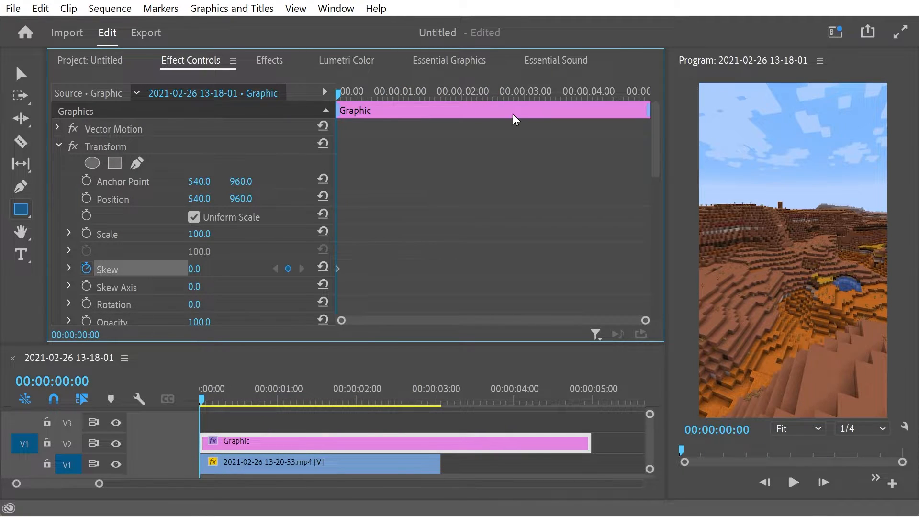
left_click_drag(416, 92, 530, 96)
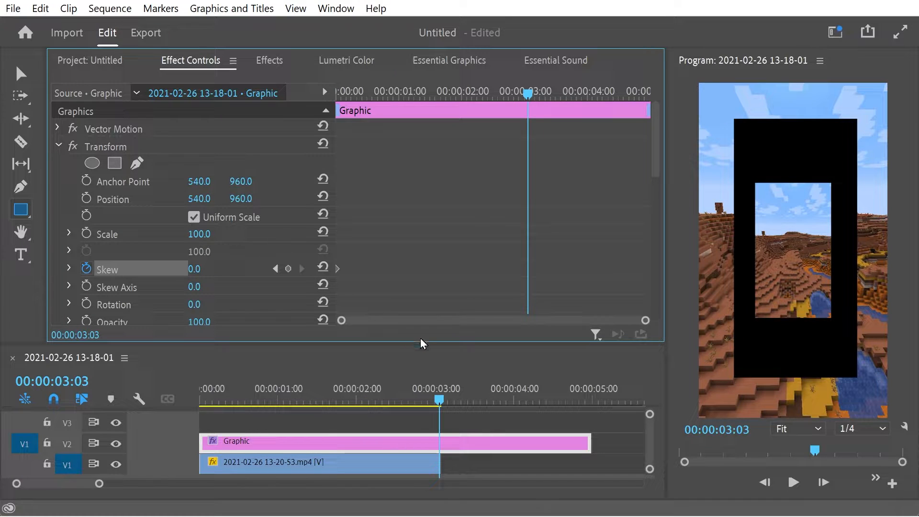
left_click_drag(198, 270, 208, 287)
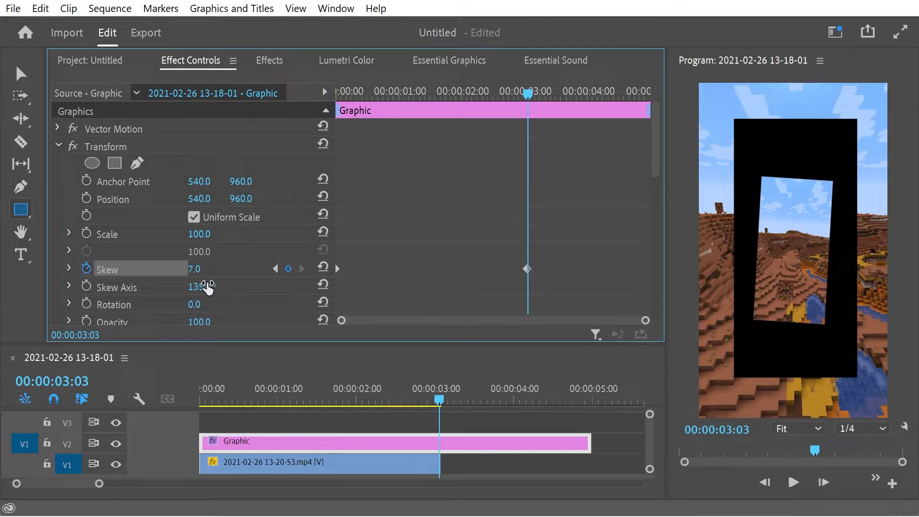
Step: Keyframe the Skew Axis at 00:00:03:03 and set it to 18.0° at the clip's start
left_click(86, 286)
left_click_drag(529, 94, 325, 120)
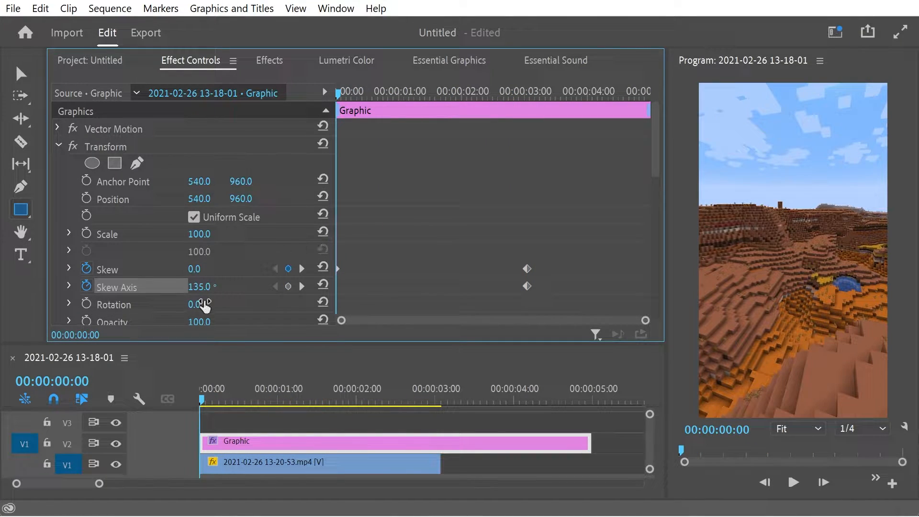
left_click_drag(200, 296, 171, 296)
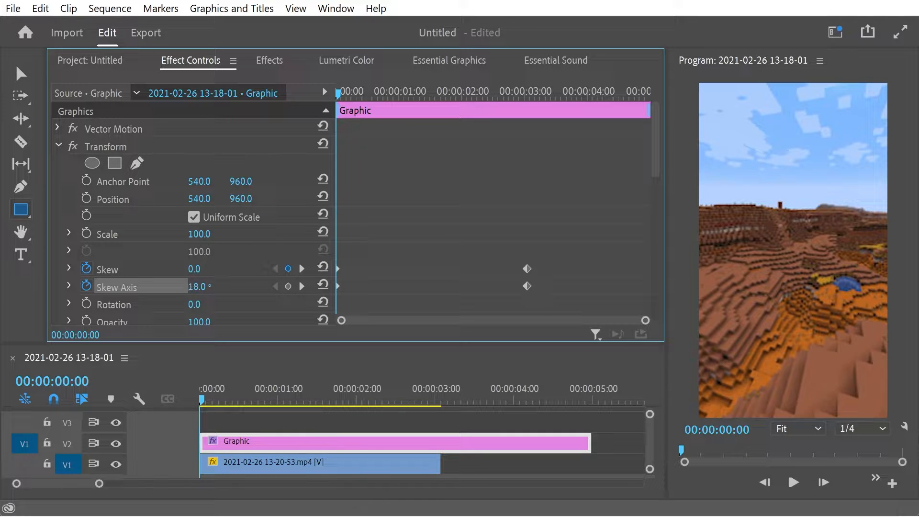
Step: Play the clip from the start and scrub through it to review the skew animation
left_click_drag(339, 90, 329, 133)
key("space")
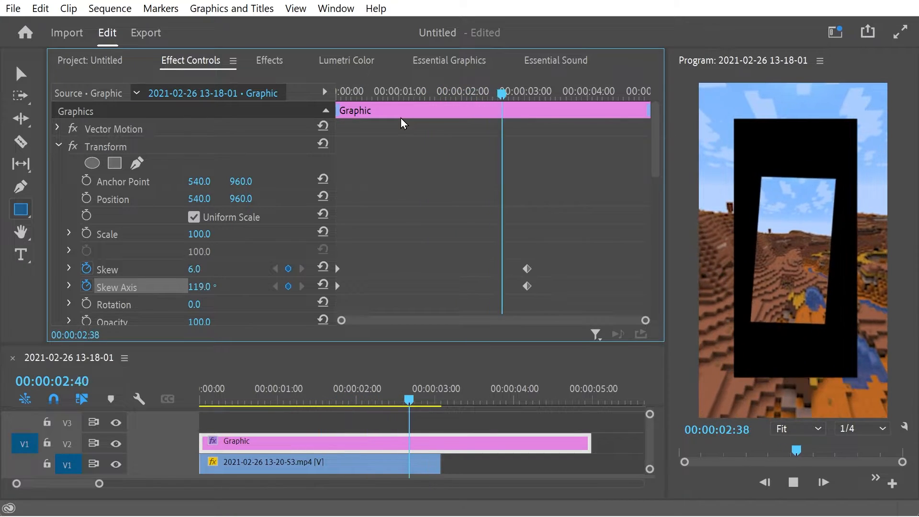
left_click_drag(522, 95, 428, 132)
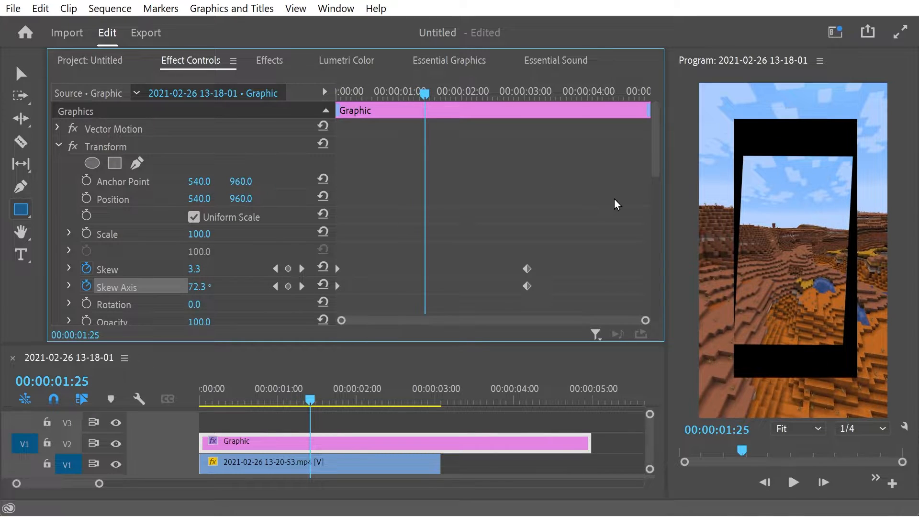
mouse_move(659, 148)
left_mouse_down()
mouse_move(650, 194)
mouse_move(648, 147)
left_mouse_up()
Step: Delete the Transform effect from the Graphic clip, keeping Basic 3D
left_click(105, 151)
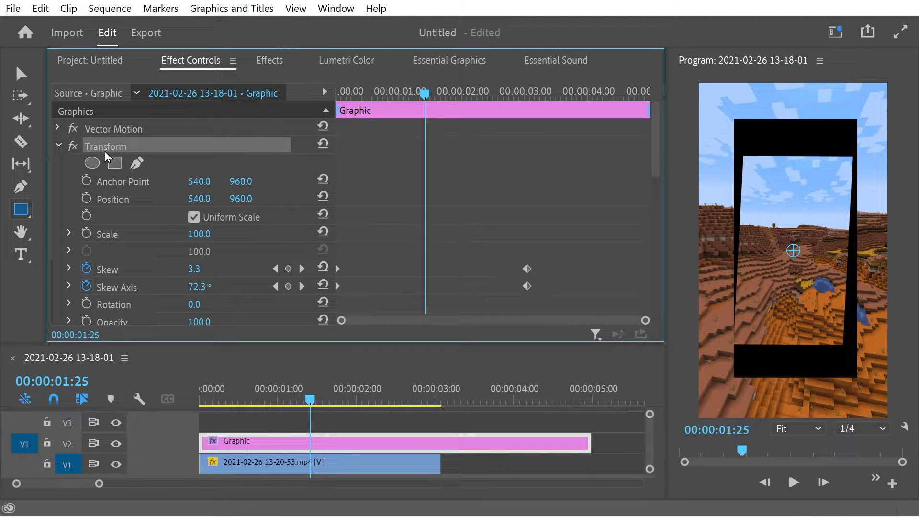
key("Delete")
right_click(105, 152)
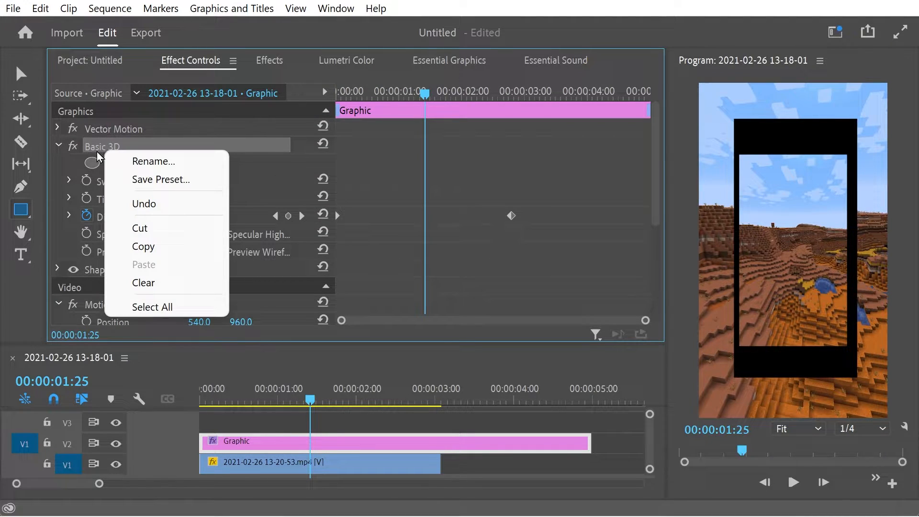
key("Escape")
Step: Apply the ProcAmp effect from the Adjust group to the Graphic clip and show its settings
left_click_drag(259, 395, 373, 401)
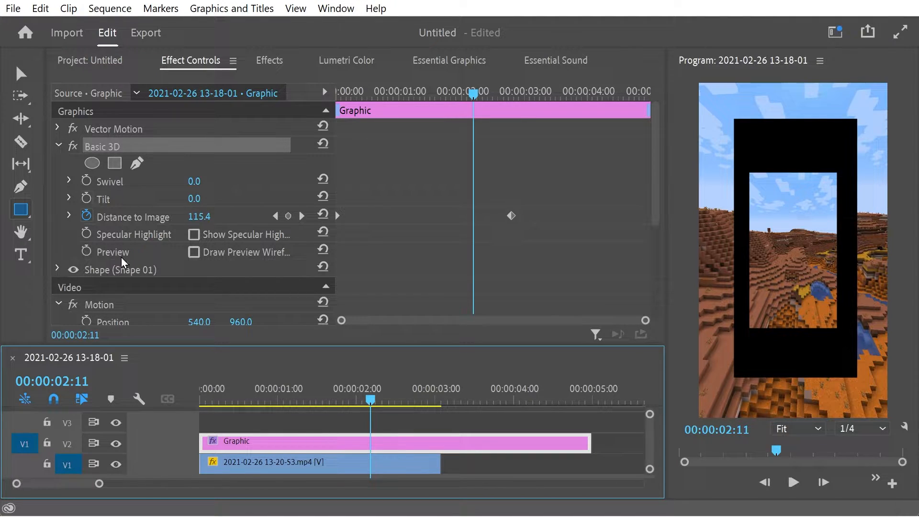
left_click(266, 61)
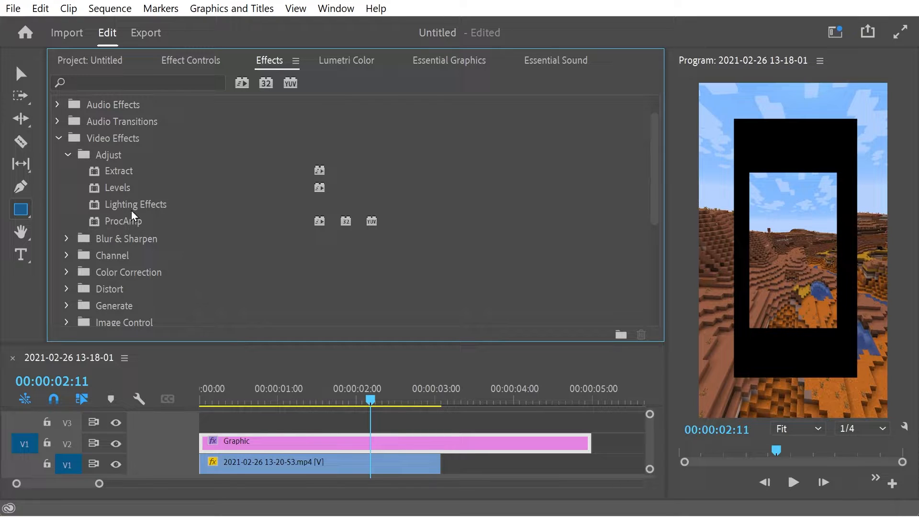
left_click_drag(373, 401, 298, 399)
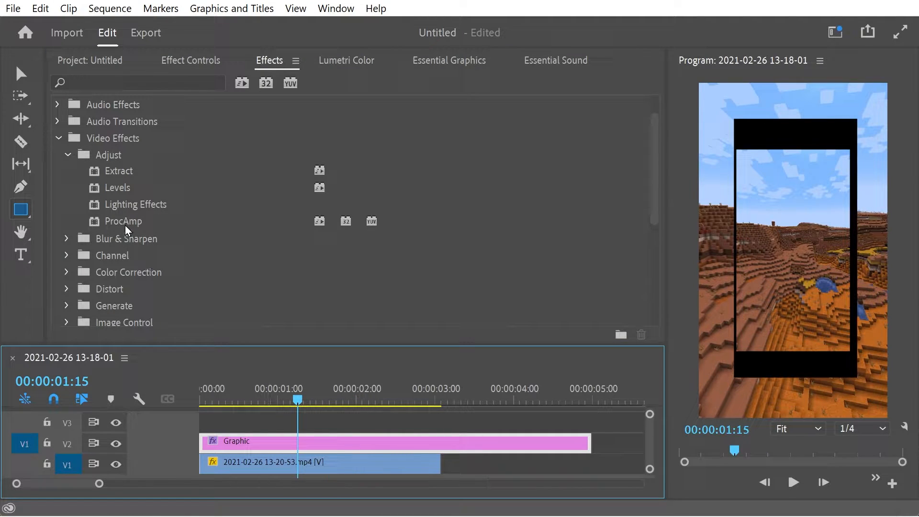
left_click_drag(125, 225, 260, 446)
left_click(205, 68)
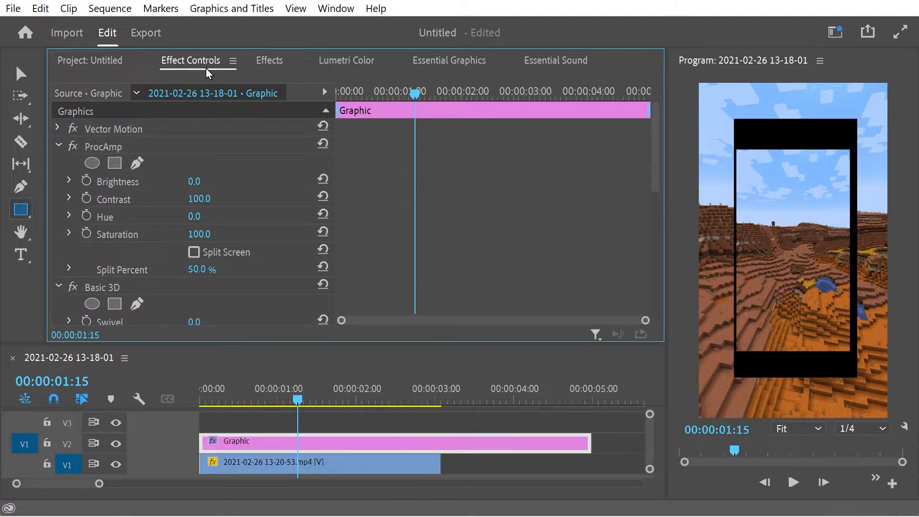
Step: Enable ProcAmp's Split Screen with the playhead at 00:00:00:53 and set Brightness to 3.0
left_click_drag(426, 97, 331, 102)
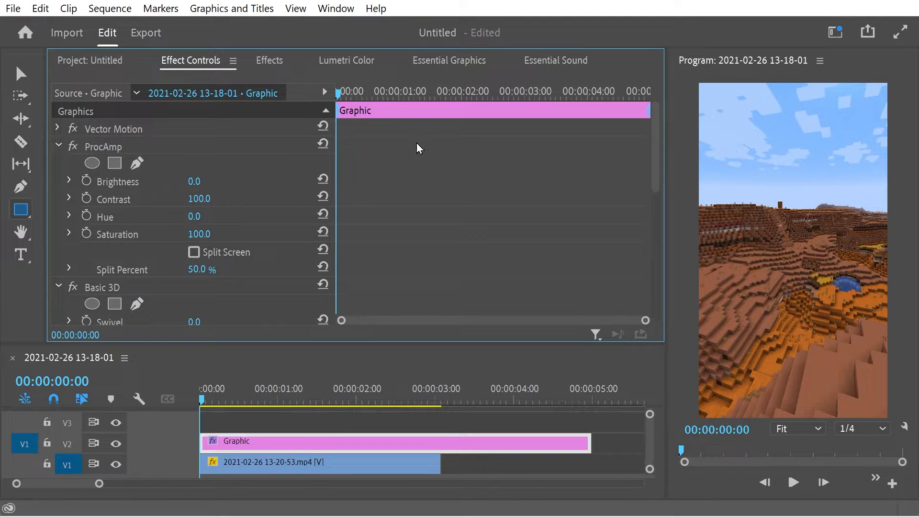
left_click_drag(350, 105, 334, 104)
left_click_drag(354, 96, 393, 97)
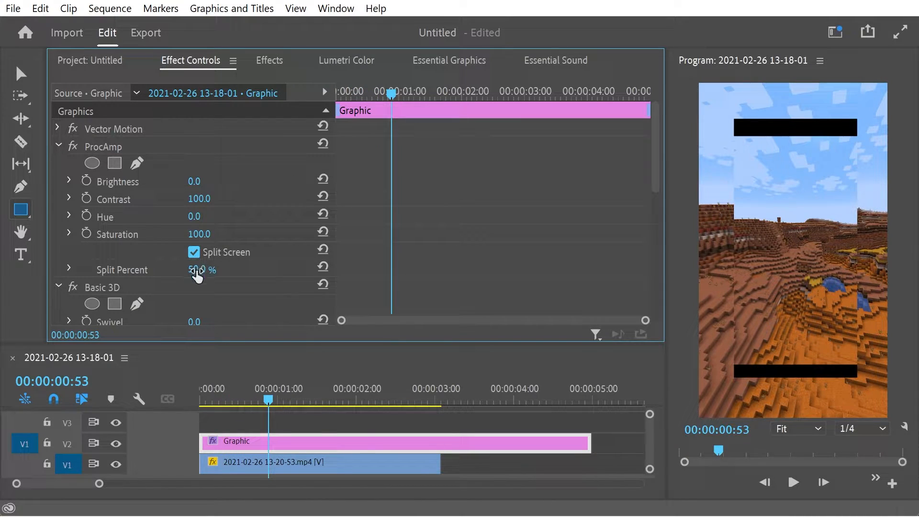
mouse_move(197, 269)
left_mouse_down()
mouse_move(189, 269)
mouse_move(225, 270)
mouse_move(211, 269)
left_mouse_up()
mouse_move(194, 182)
left_mouse_down()
mouse_move(280, 181)
mouse_move(176, 181)
mouse_move(197, 181)
left_mouse_up()
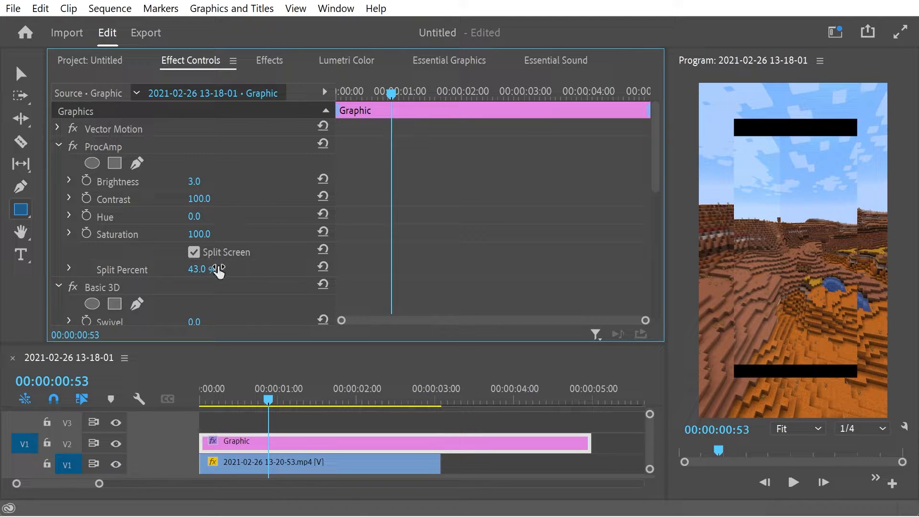
Step: Set ProcAmp's Split Percent to 50% and scrub back to 00:00:00:04 to check the split
left_click(204, 269)
type("50")
key("Return")
left_click_drag(398, 94, 340, 93)
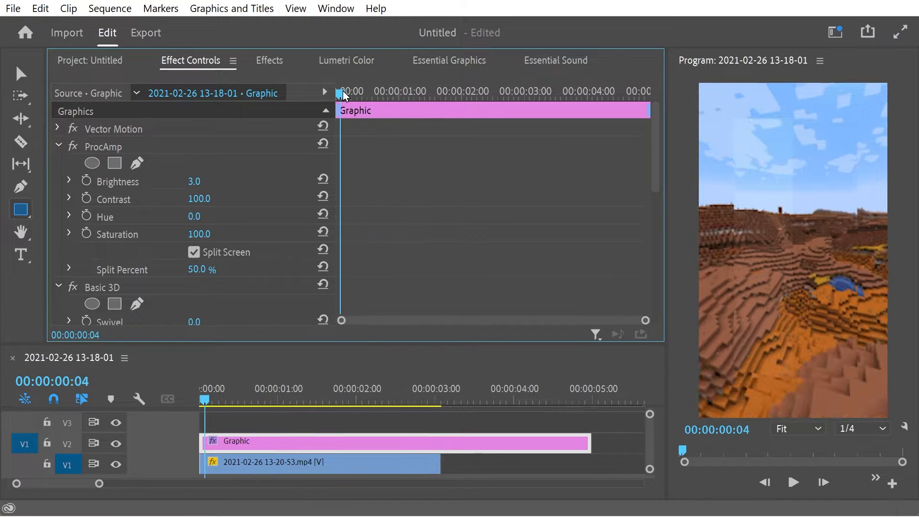
Step: Keyframe ProcAmp's Hue on the Graphic clip from 0.0 at 00:00:00:04 to 203.0° at 00:00:02:31
left_click(86, 216)
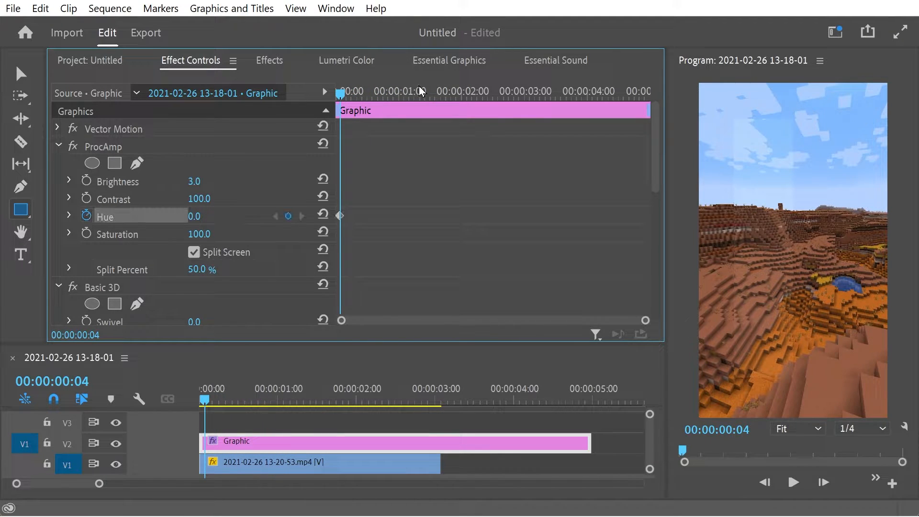
left_click_drag(420, 92, 494, 129)
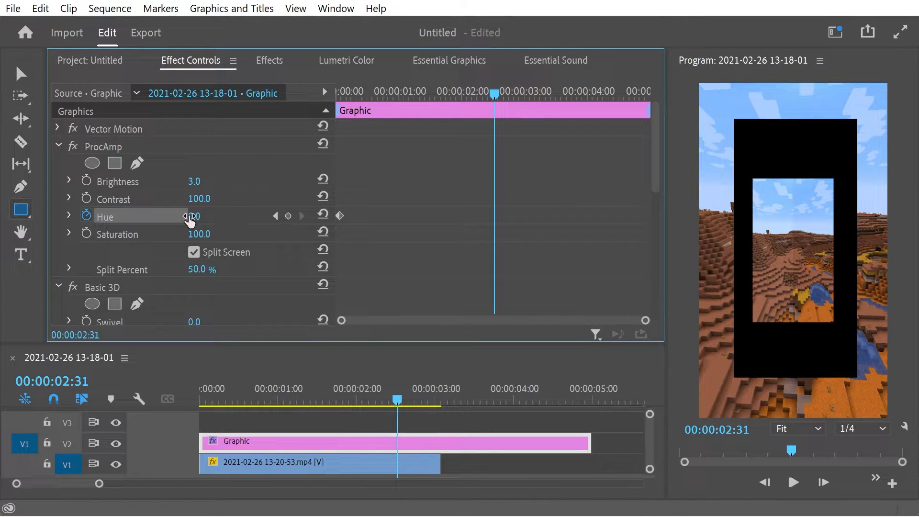
left_click_drag(191, 216, 306, 220)
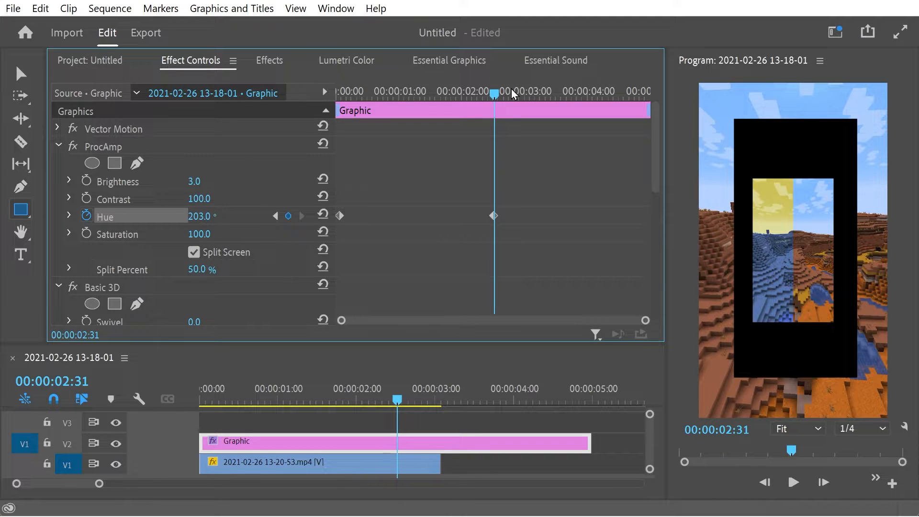
Step: Play and scrub through the Hue animation up to 00:00:01:48, with ProcAmp's Split Percent slider expanded
left_click_drag(512, 93, 341, 127)
key("space")
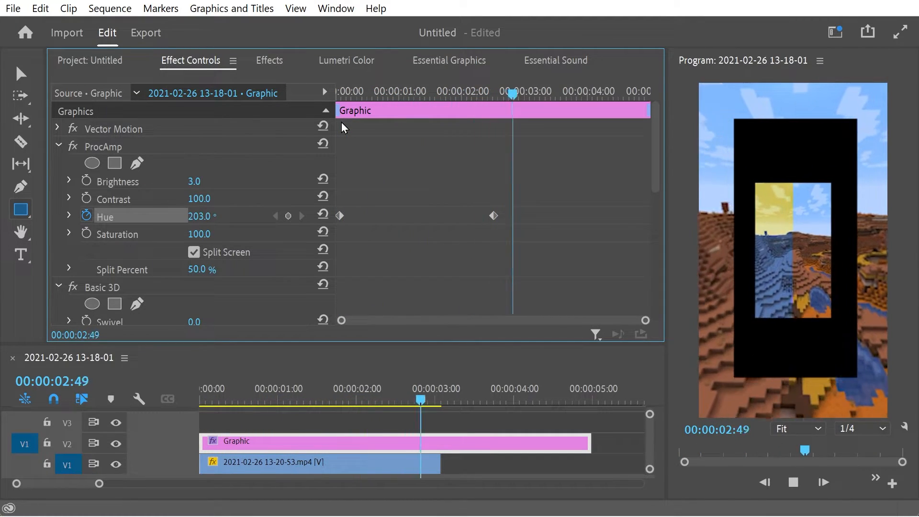
left_click_drag(488, 97, 361, 130)
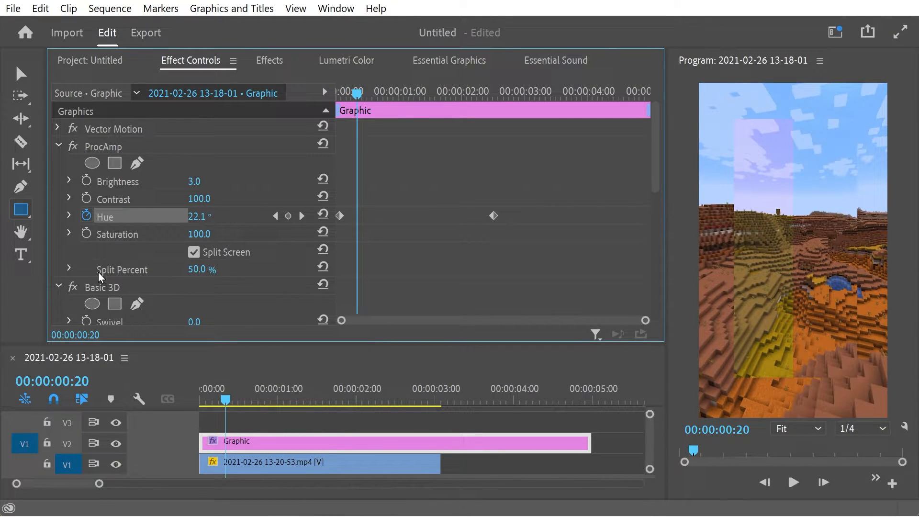
left_click(70, 269)
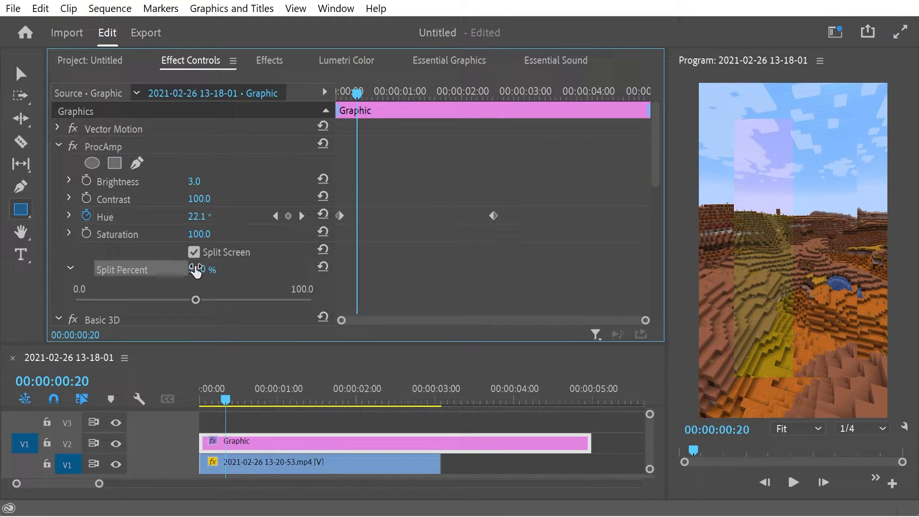
left_click_drag(366, 100, 451, 126)
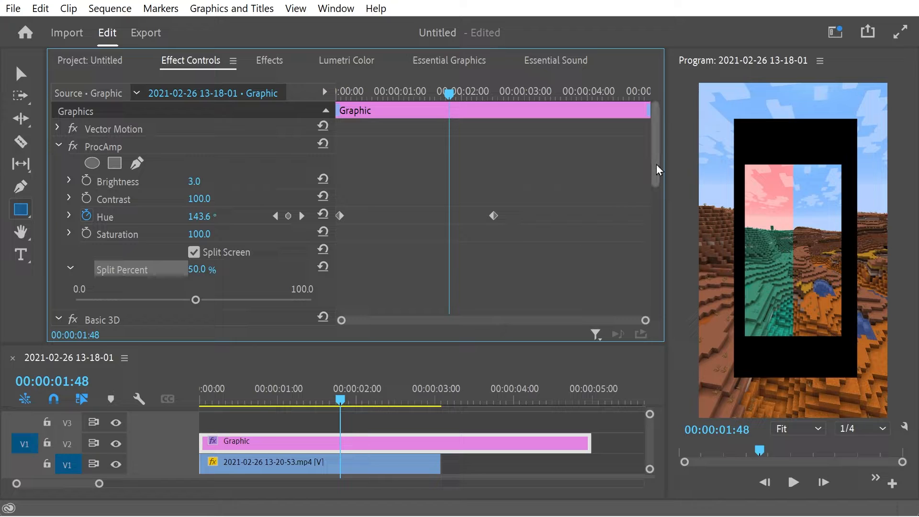
Step: Expand Shape 01's properties, start Path keyframing at 00:00:01:48 and select the shape
left_click_drag(655, 165, 645, 232)
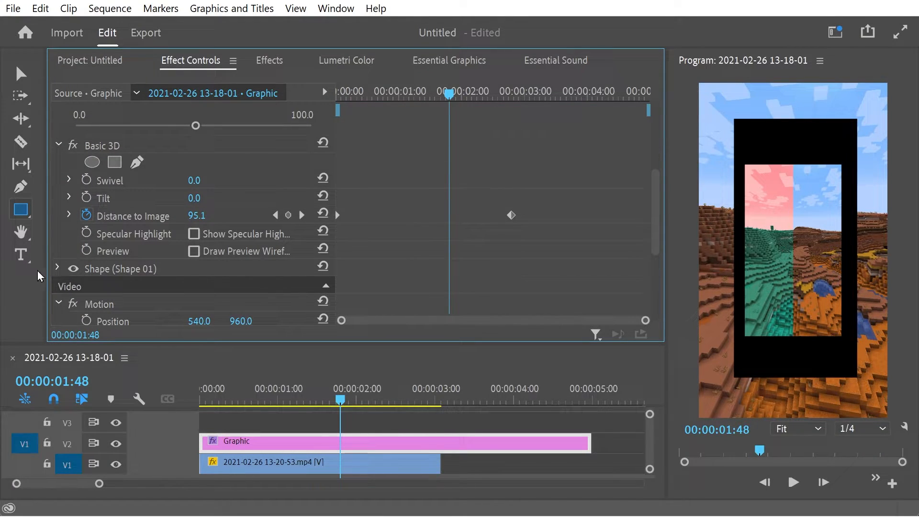
left_click(58, 268)
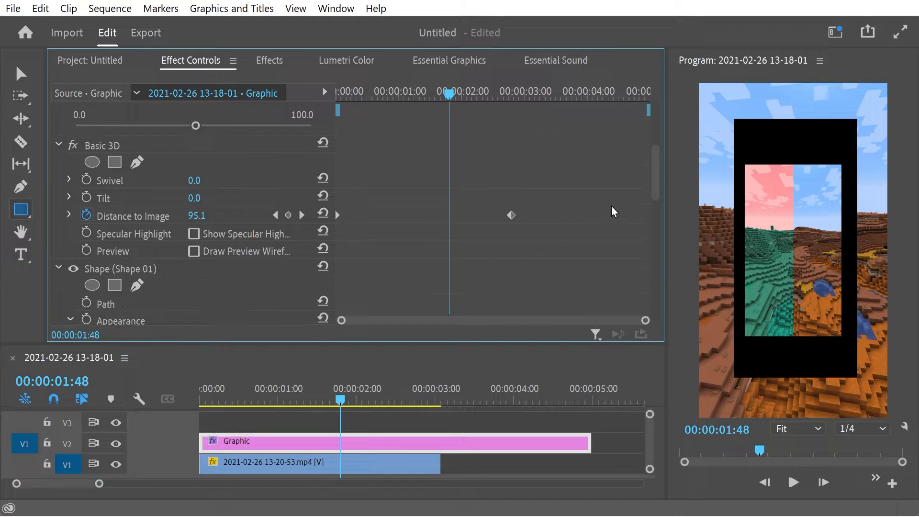
left_click_drag(654, 171, 654, 186)
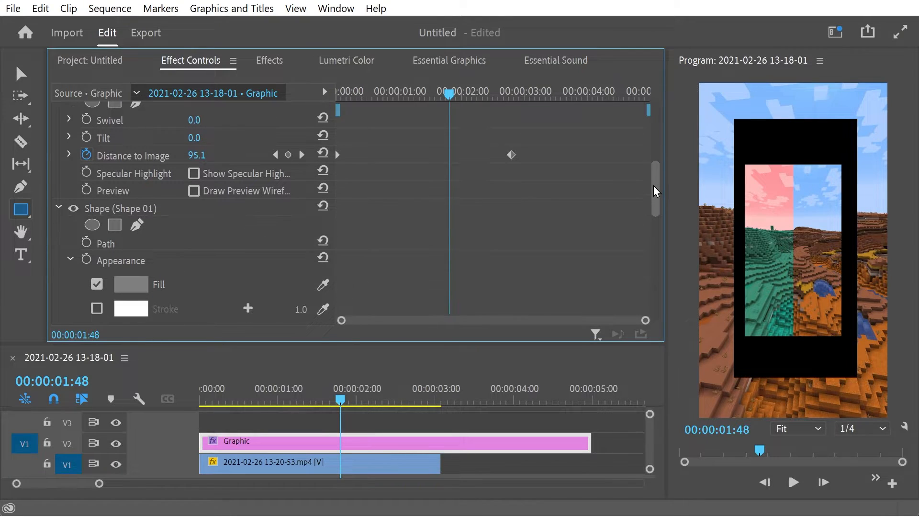
left_click(432, 62)
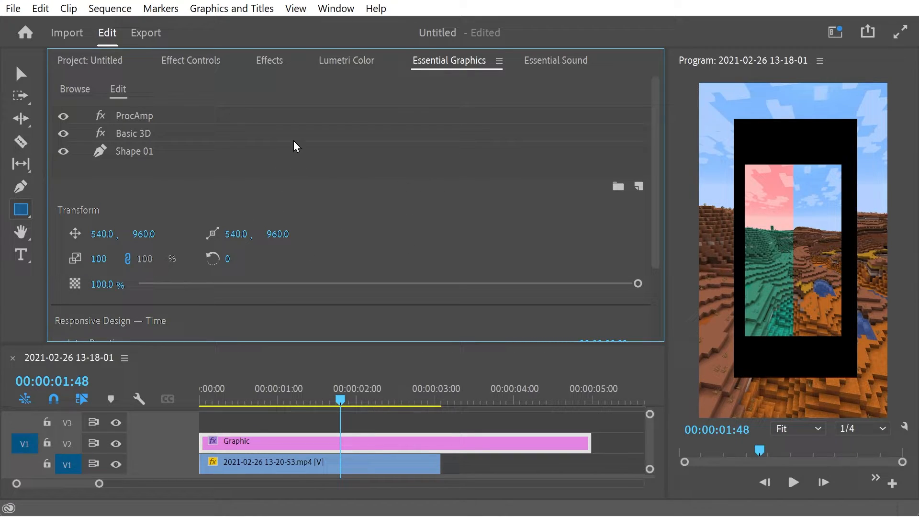
left_click(202, 62)
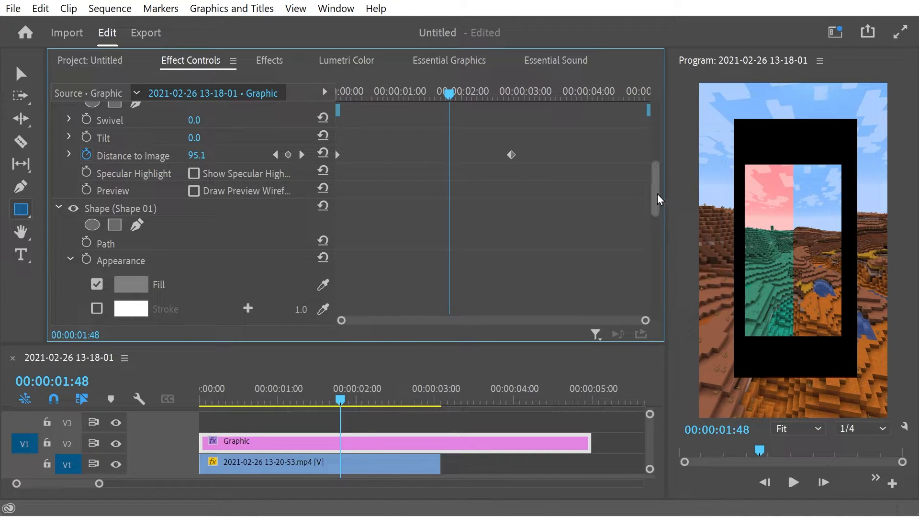
left_click_drag(658, 199, 658, 200)
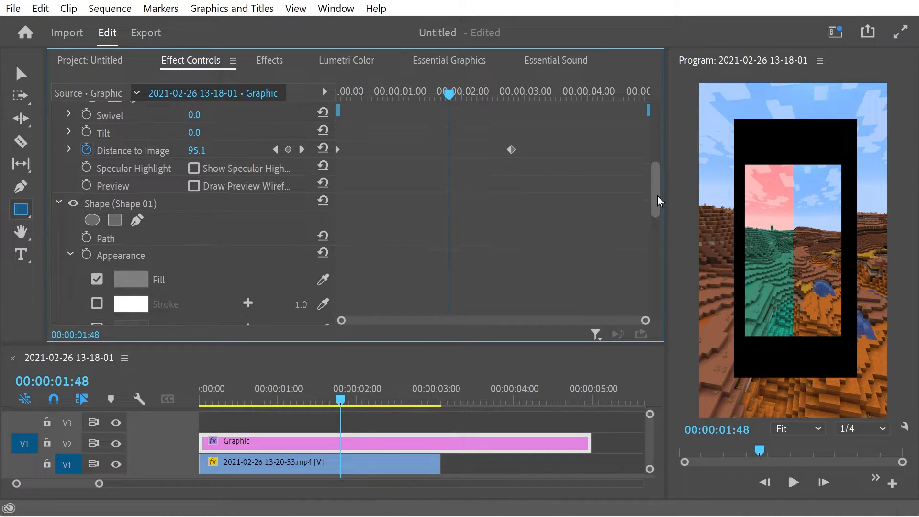
left_click(86, 238)
left_click(110, 205)
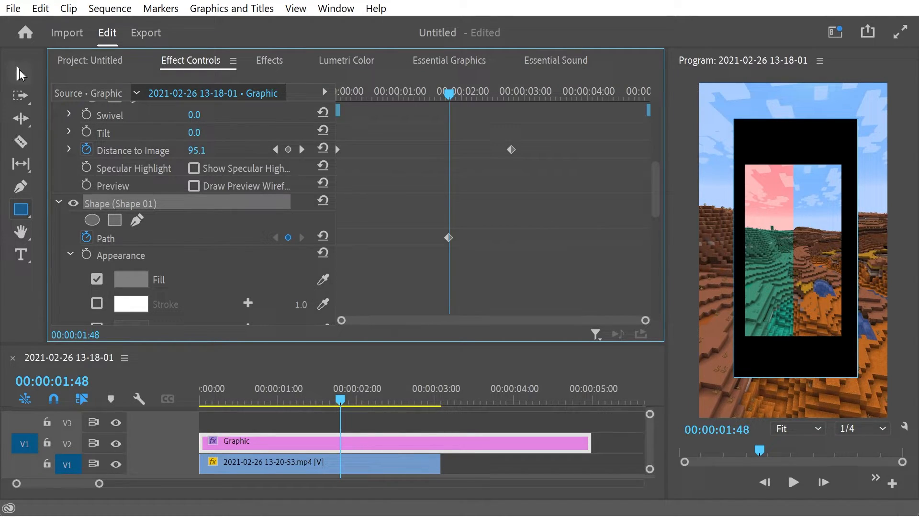
Step: Resize Shape 01 on all four sides with the Selection tool so it fits closely around the inner picture
left_click(20, 73)
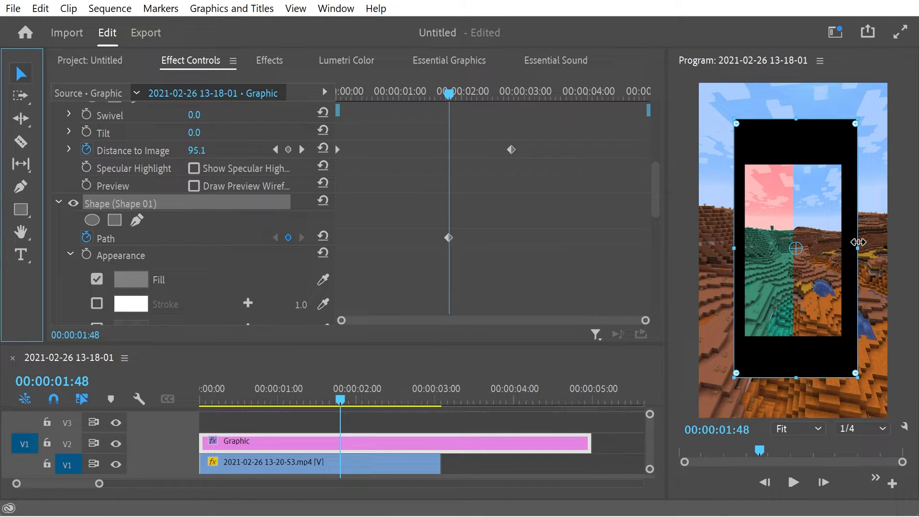
left_click_drag(859, 242, 871, 243)
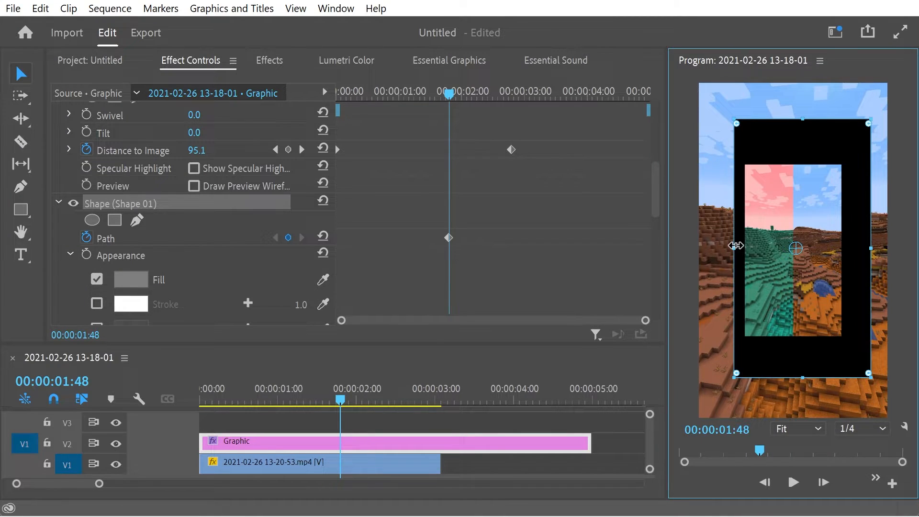
left_click_drag(736, 245, 761, 238)
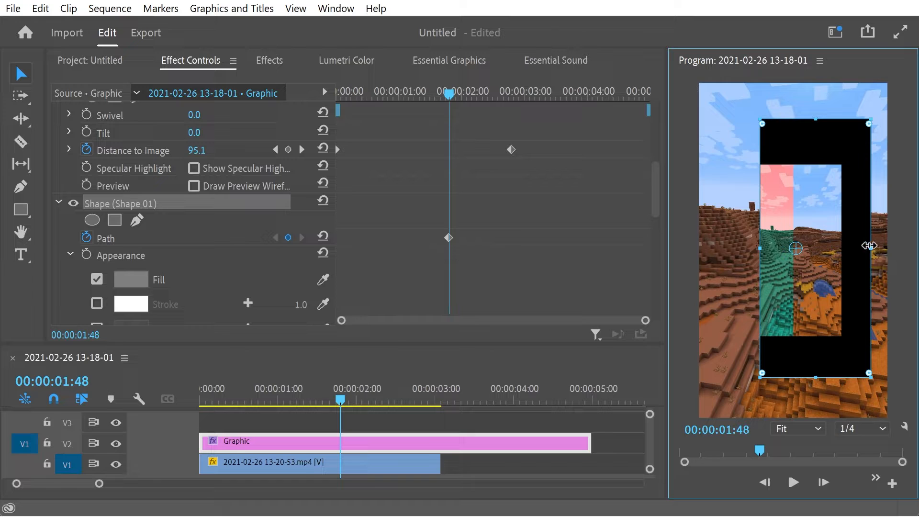
left_click_drag(868, 246, 841, 244)
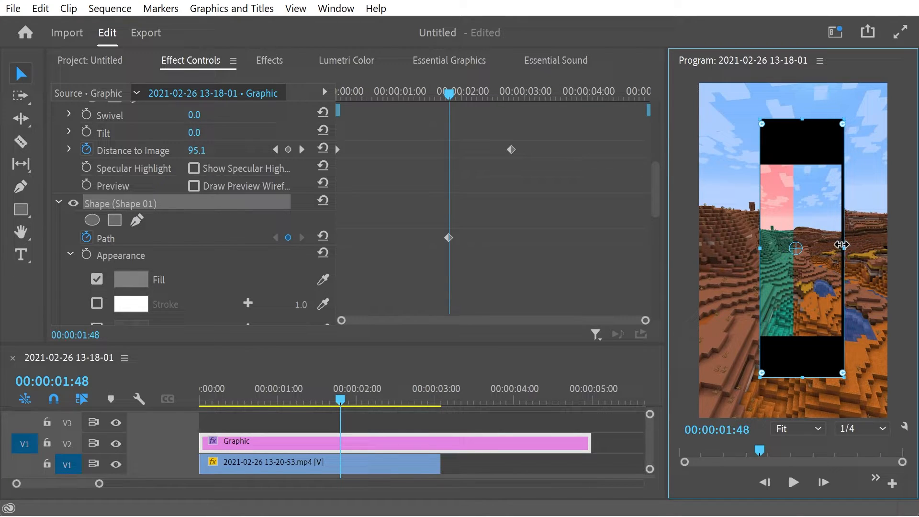
mouse_move(758, 249)
left_mouse_down()
mouse_move(732, 247)
mouse_move(744, 248)
left_mouse_up()
left_click_drag(790, 377, 785, 346)
left_click_drag(790, 123, 788, 159)
Step: Play the sequence from 00:00:00:00 and scrub through it to review the graphic's animation
left_click_drag(367, 395, 18, 389)
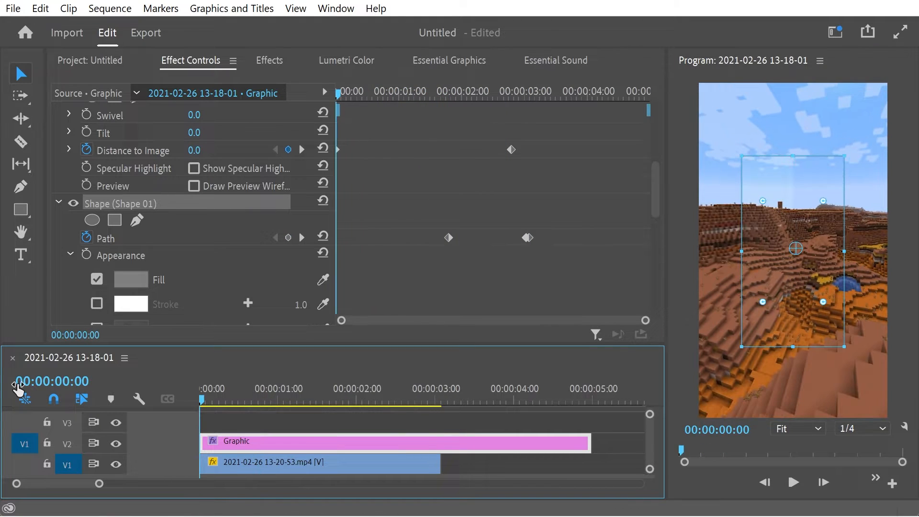
key("space")
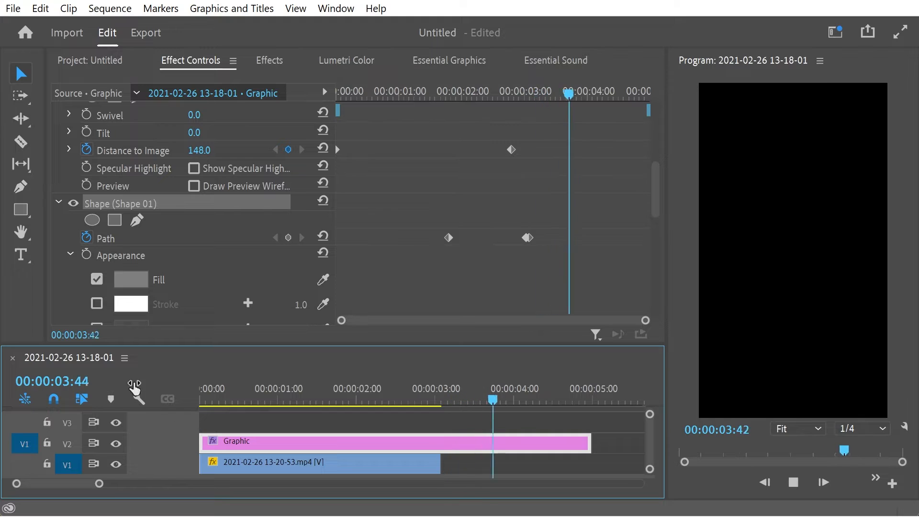
left_click_drag(433, 397, 194, 401)
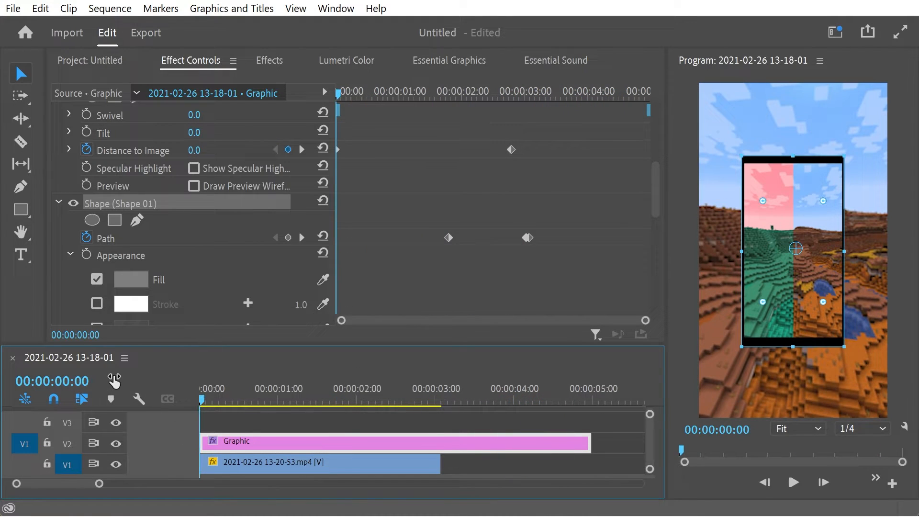
key("space")
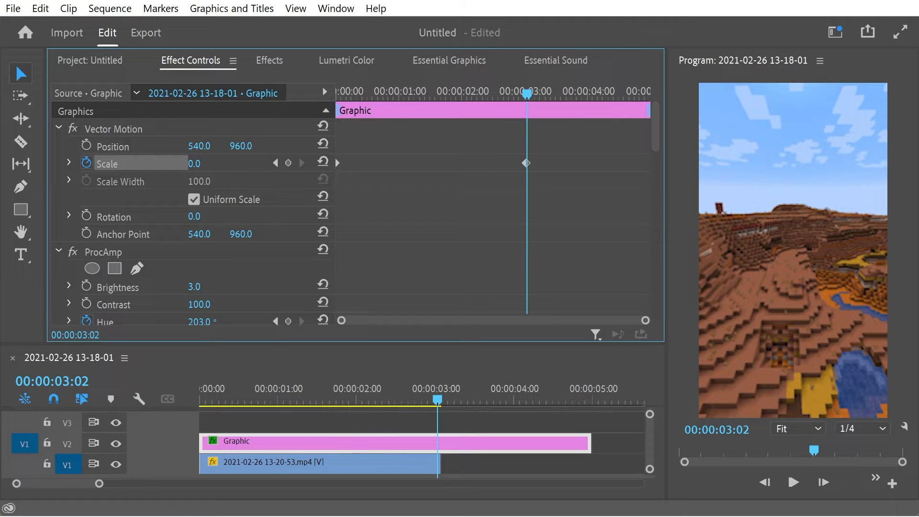
left_click_drag(546, 99, 557, 149)
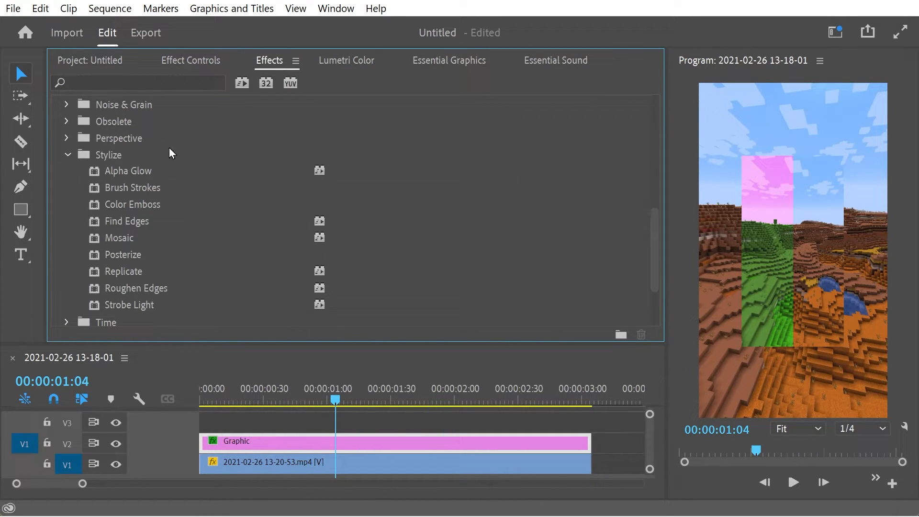
Step: Search the effects for "feath" and apply Edge Feather to the Graphic clip on V2
left_click(136, 84)
type("feath")
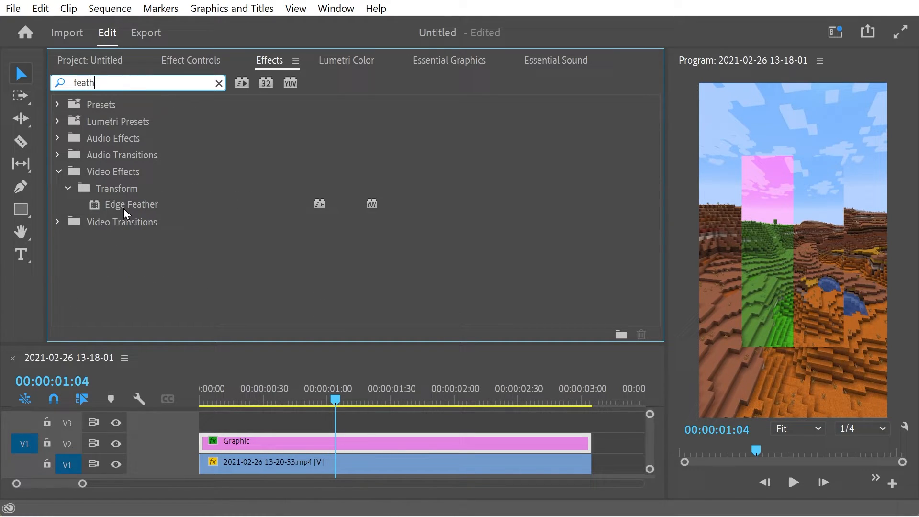
left_click(124, 209)
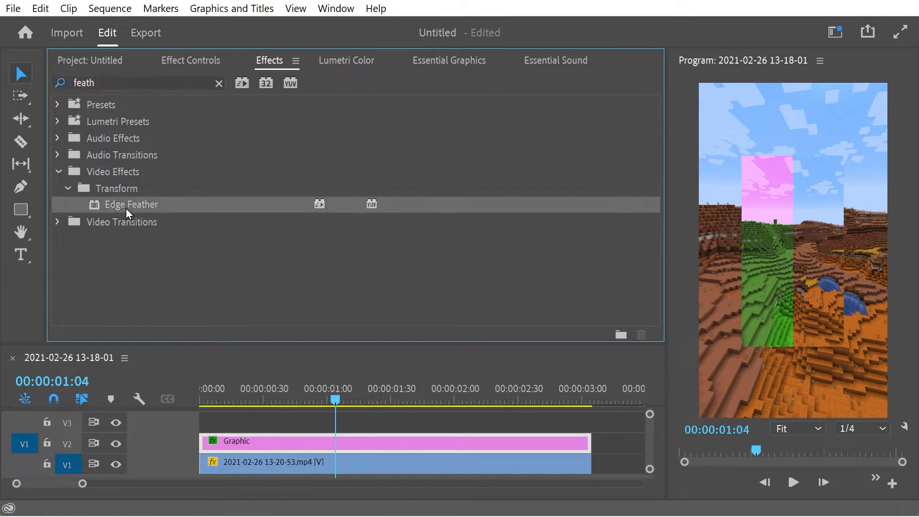
left_click_drag(320, 425, 336, 447)
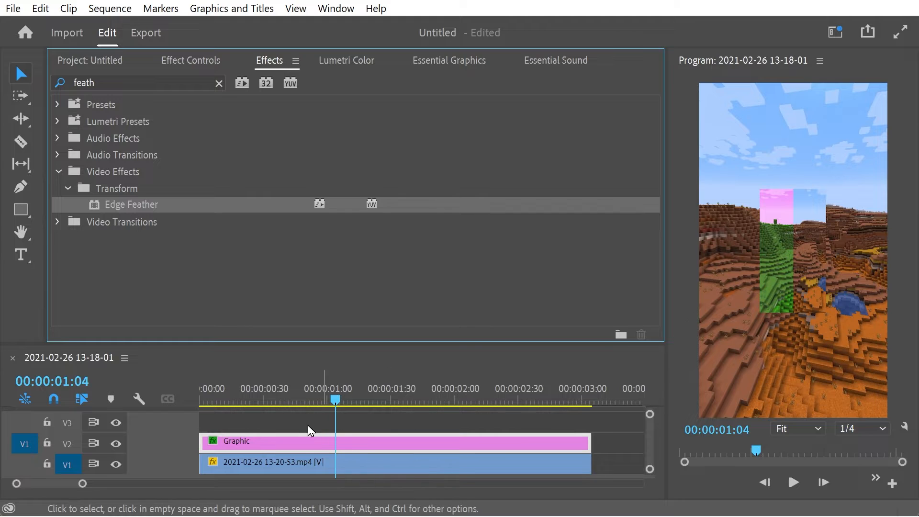
Step: Examine the Edge Feather settings and the graphic's effect stack, scrubbing from the start to 00:00:01:26
left_click_drag(292, 404, 171, 426)
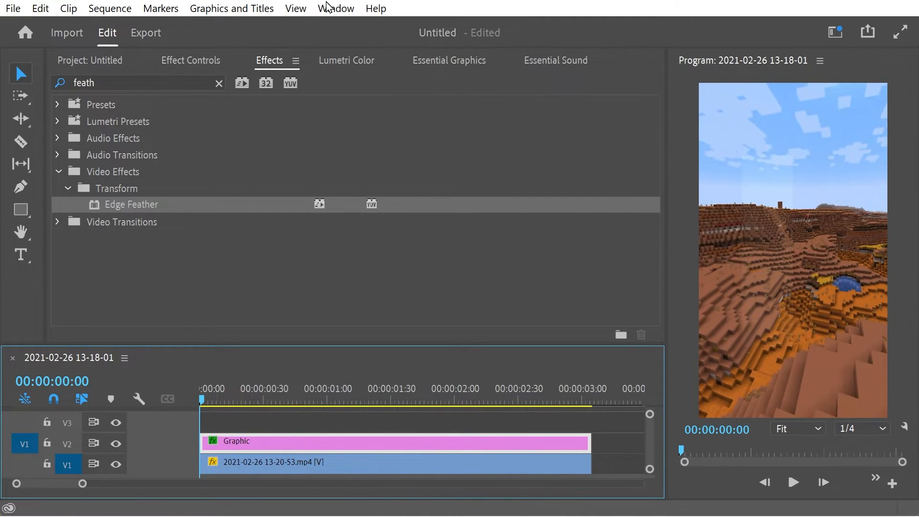
left_click(190, 60)
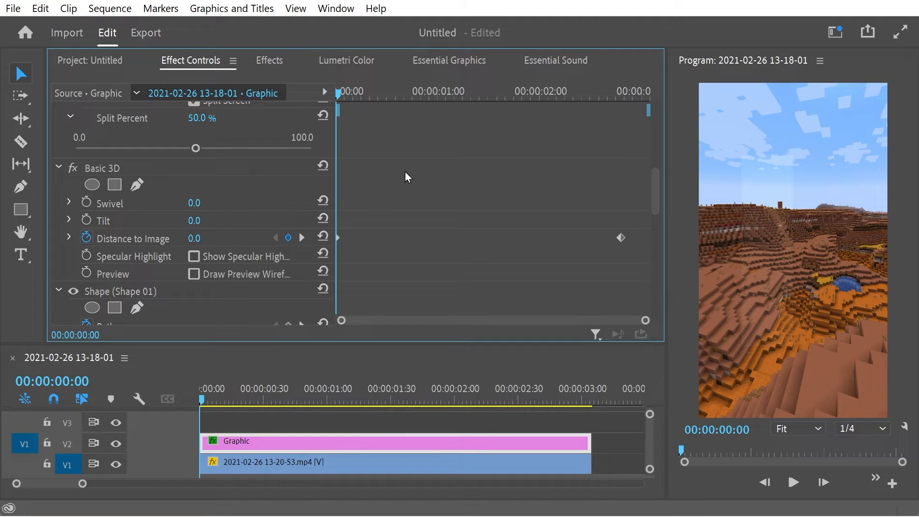
left_click_drag(659, 177, 654, 119)
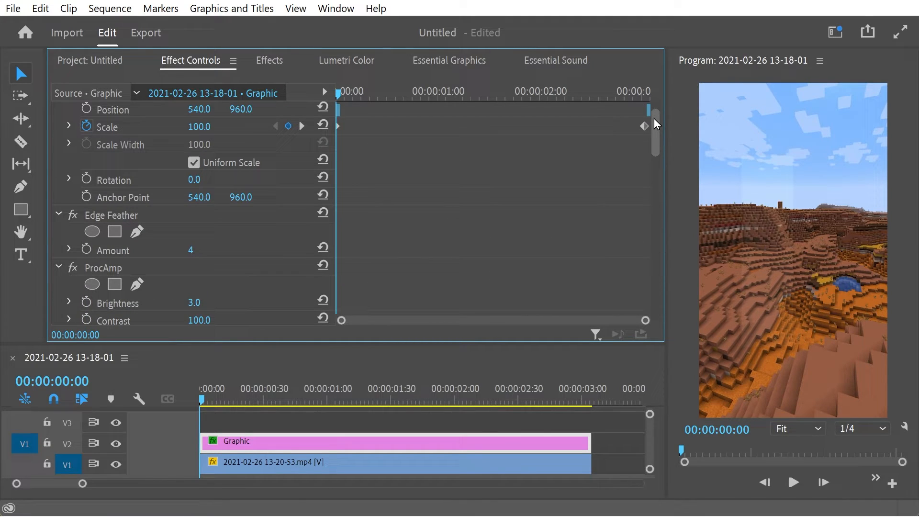
left_click(301, 400)
left_click_drag(350, 401, 386, 407)
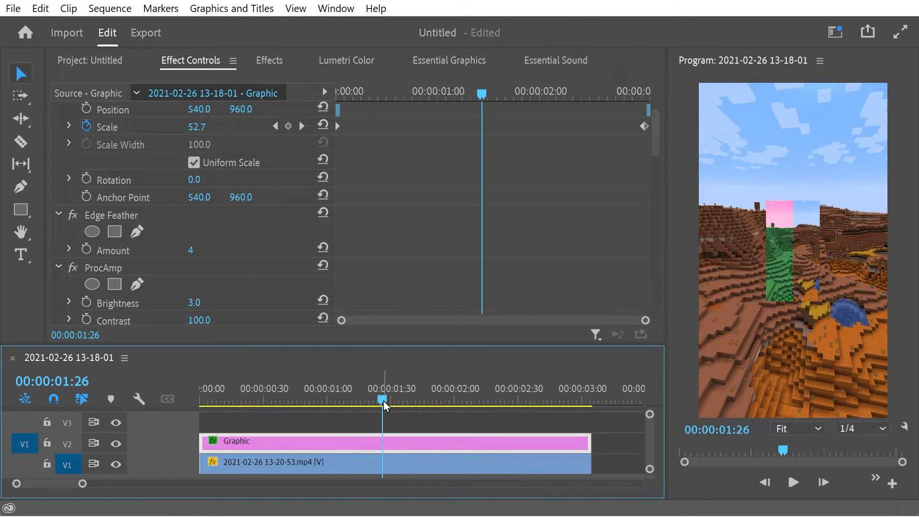
scroll(366, 265, "up", 1)
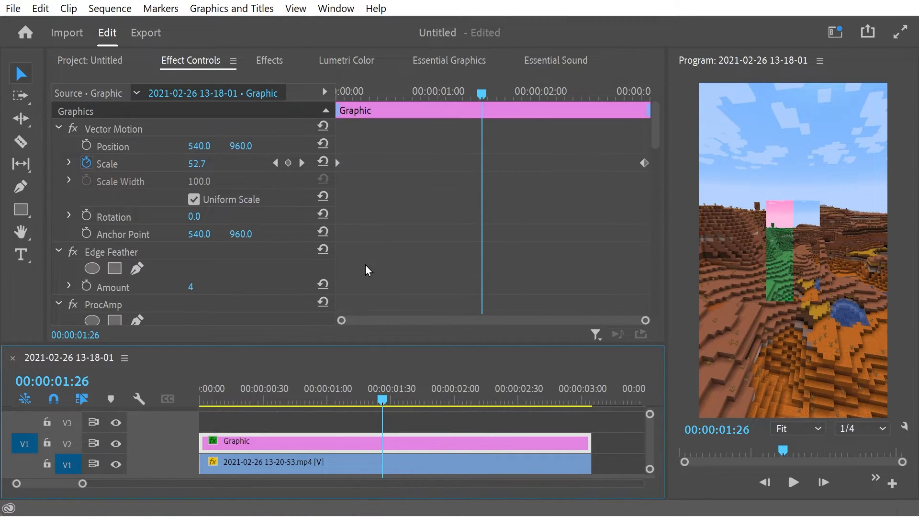
left_click(59, 127)
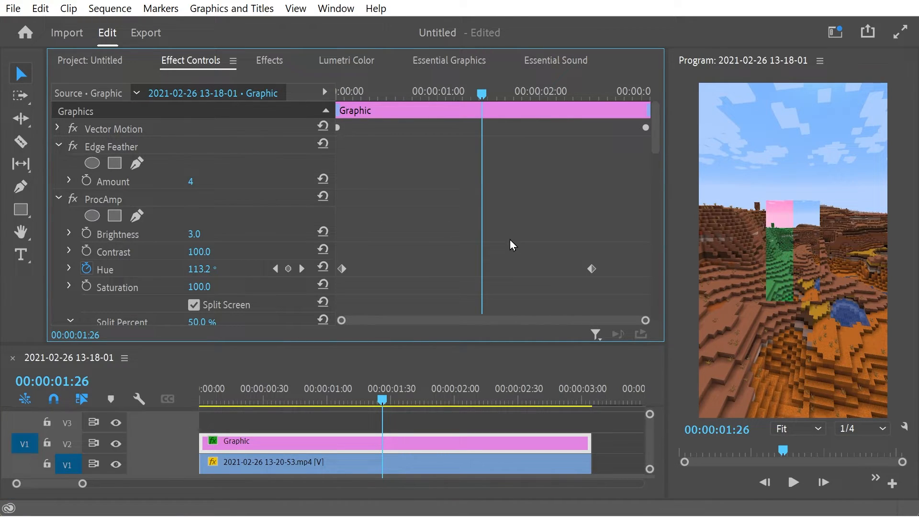
left_click(424, 63)
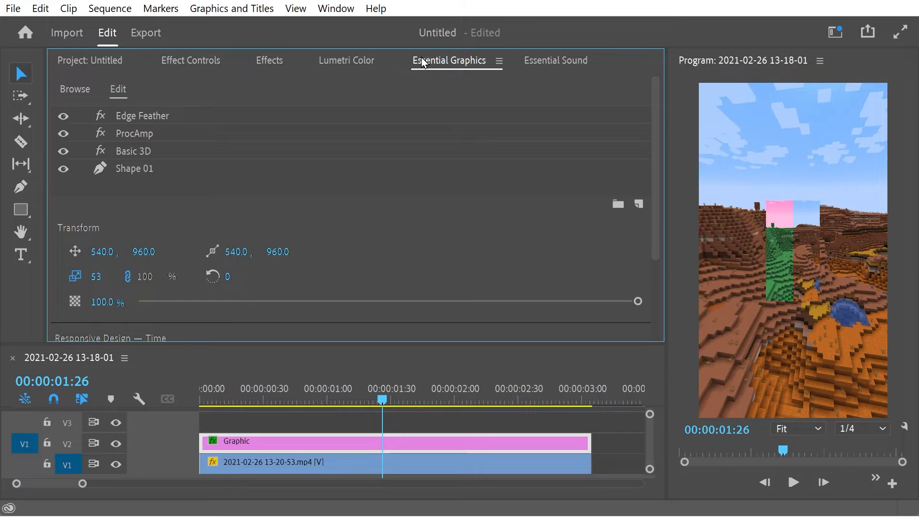
left_click(197, 64)
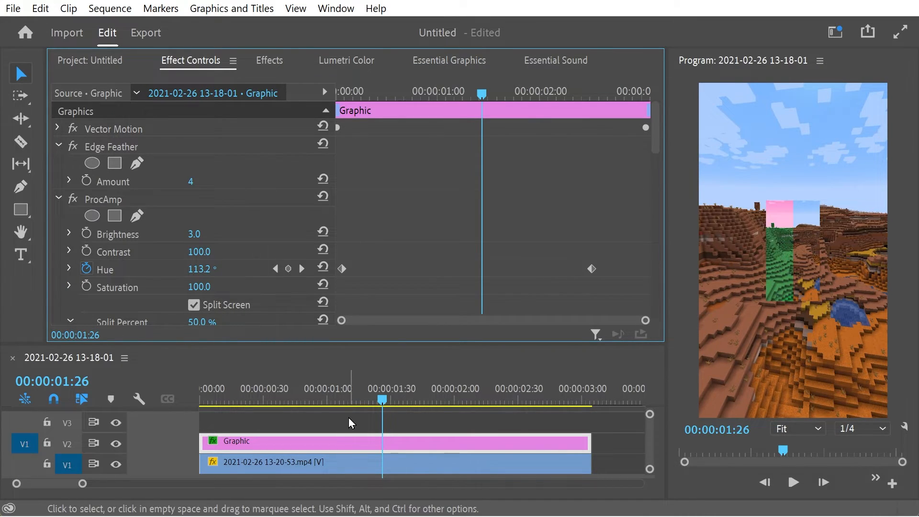
Step: Duplicate the Graphic clip from V2 onto track V3 directly above the original
left_click_drag(343, 441, 343, 419)
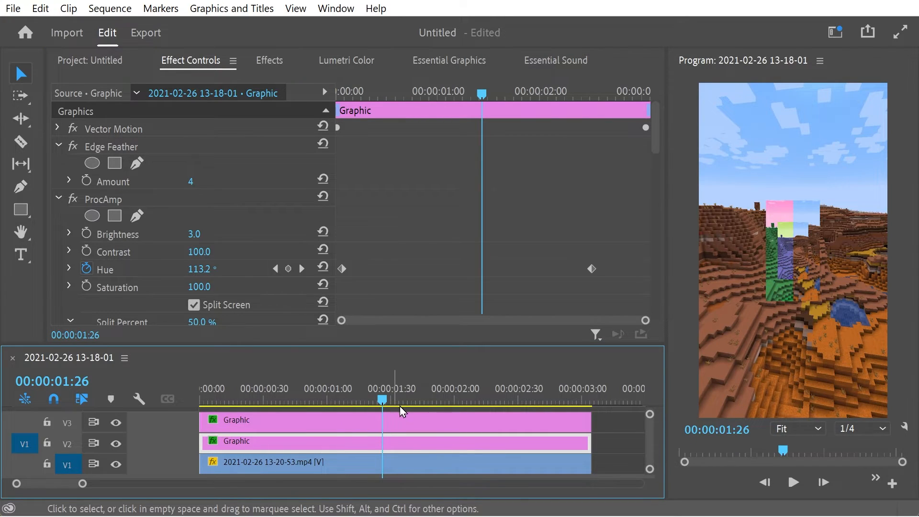
Step: Select the Graphic clip on V3 and review the two stacked graphics by scrubbing and playing the sequence from the start
left_click_drag(381, 395, 430, 413)
left_click_drag(303, 416, 221, 407)
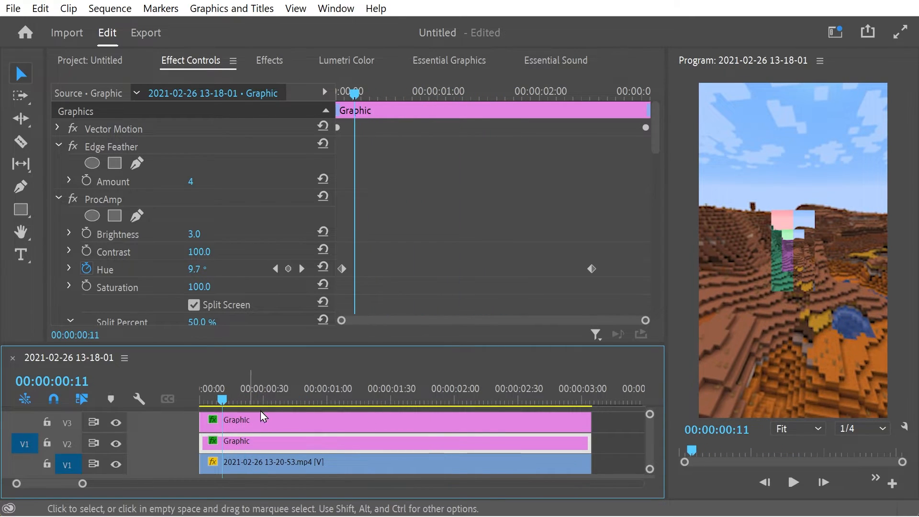
left_click(284, 413)
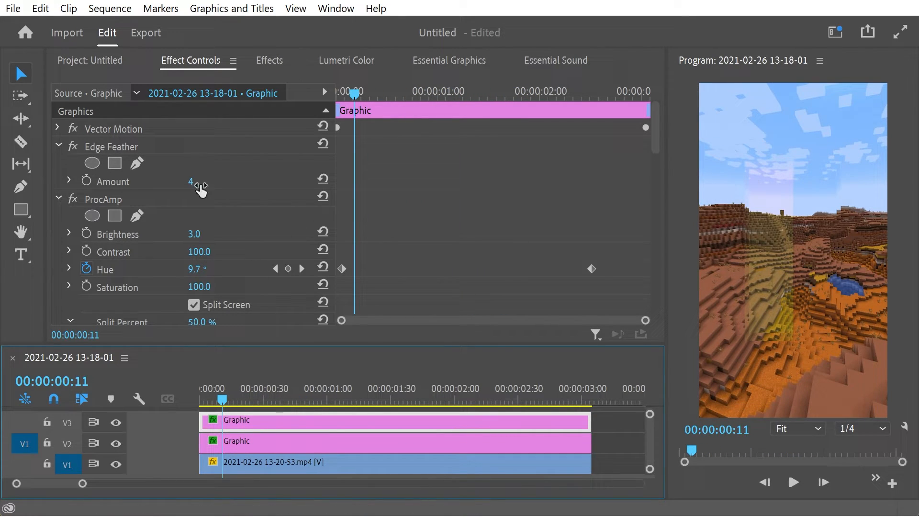
key("Home")
key("space")
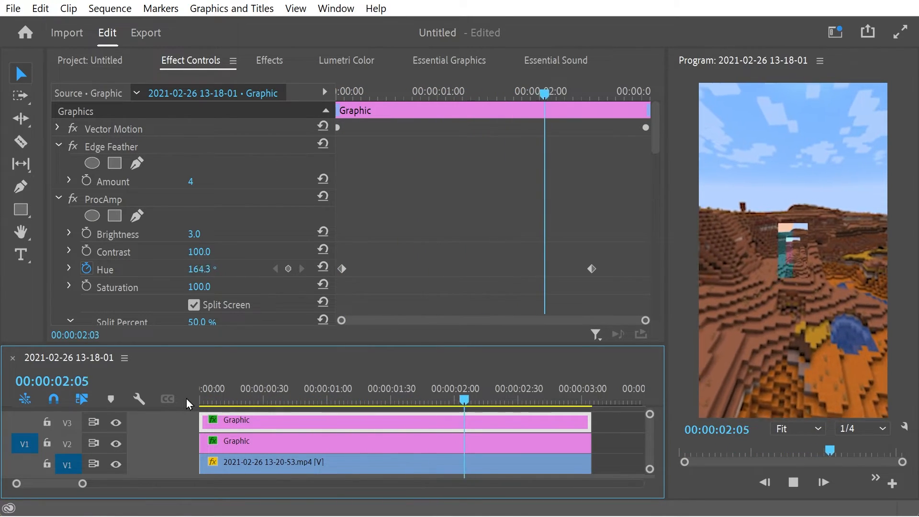
left_click_drag(292, 388, 177, 395)
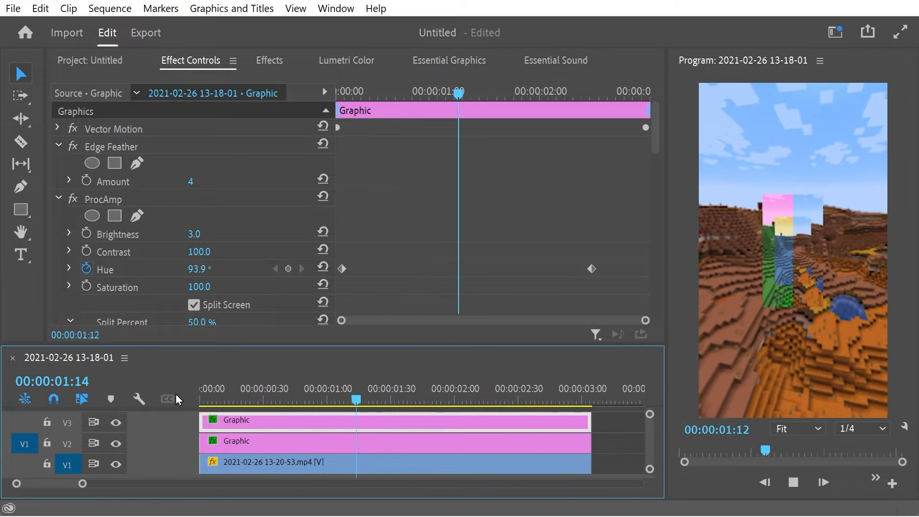
left_click_drag(324, 401, 188, 398)
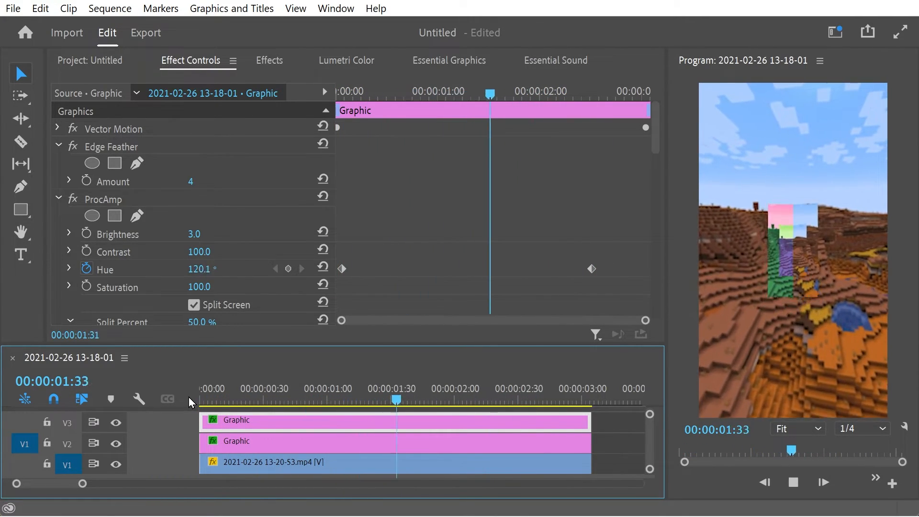
left_click_drag(209, 401, 254, 400)
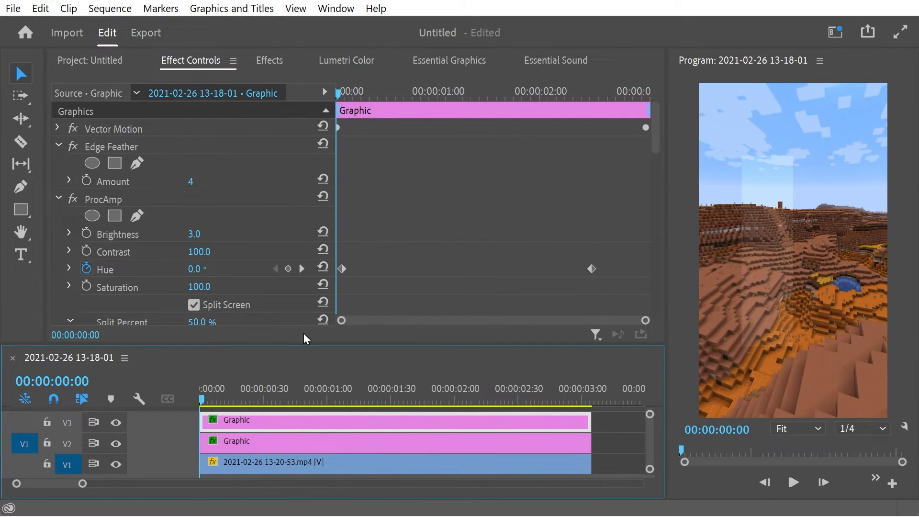
Step: Enlarge the timeline area and duplicate the Graphic clip from V3 onto tracks V4, V5 and V6
left_click_drag(296, 344, 284, 256)
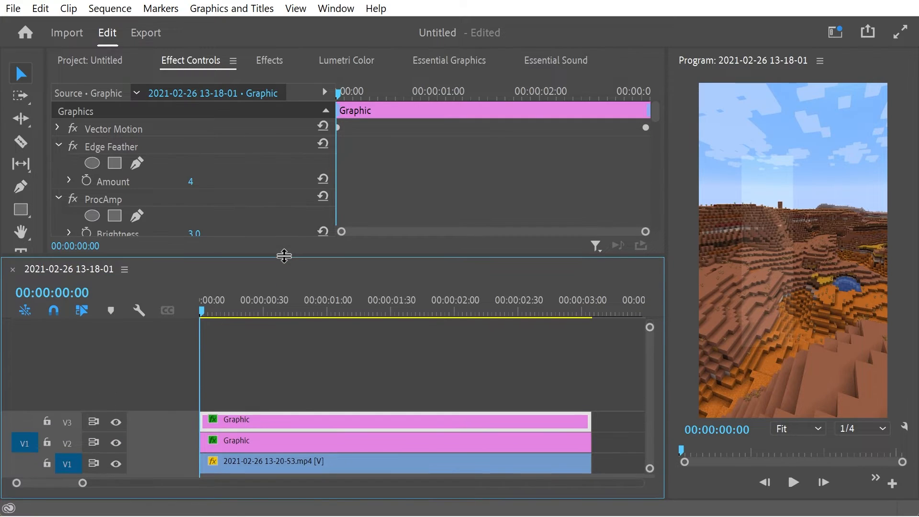
left_click_drag(306, 425, 312, 361)
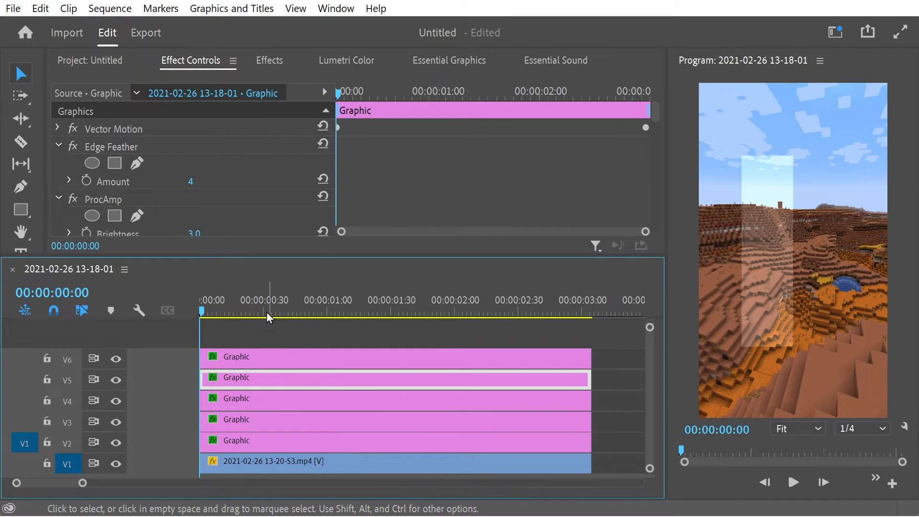
Step: Scrub and play the sequence to review the animation of the five stacked Graphic layers, stopping at 00:00:01:46
left_click_drag(201, 311, 149, 375)
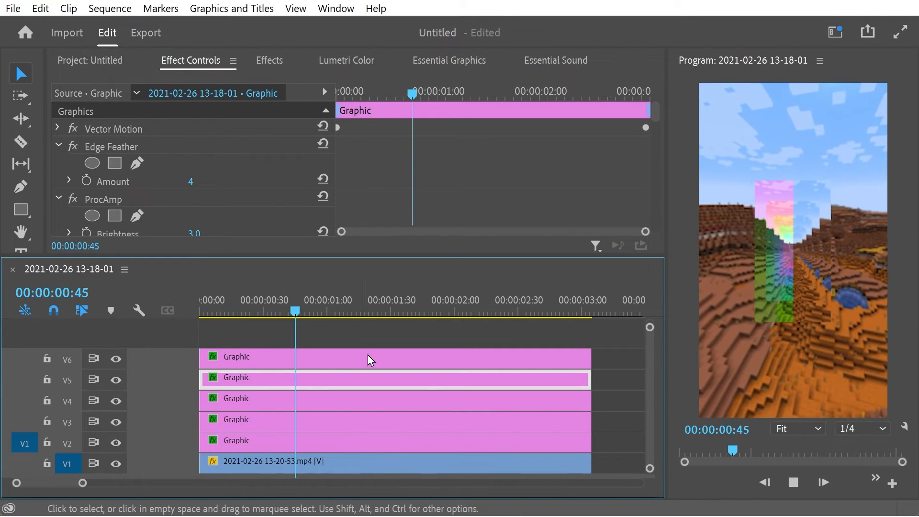
key("space")
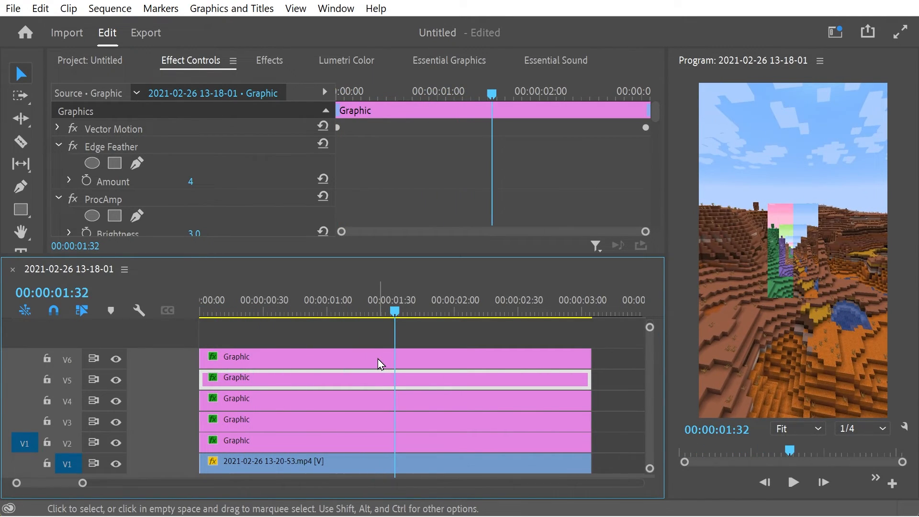
left_click(113, 9)
left_click(165, 67)
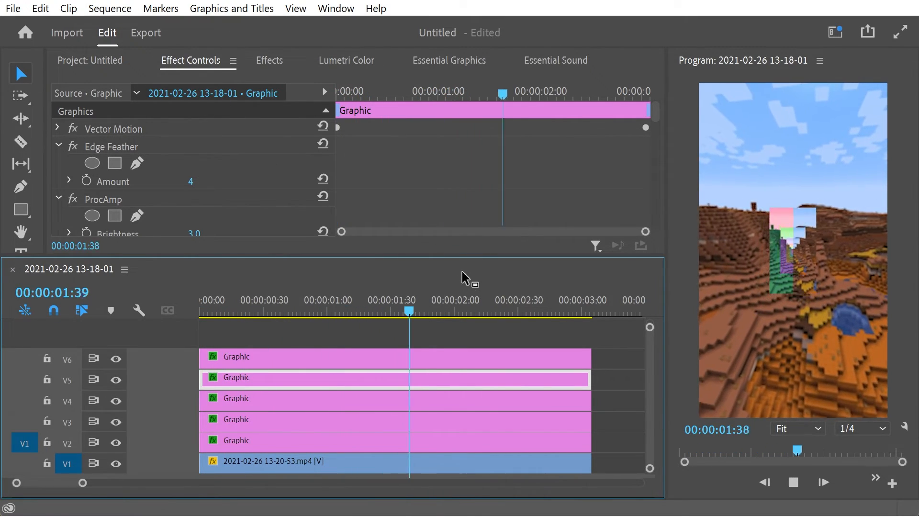
left_click(423, 302)
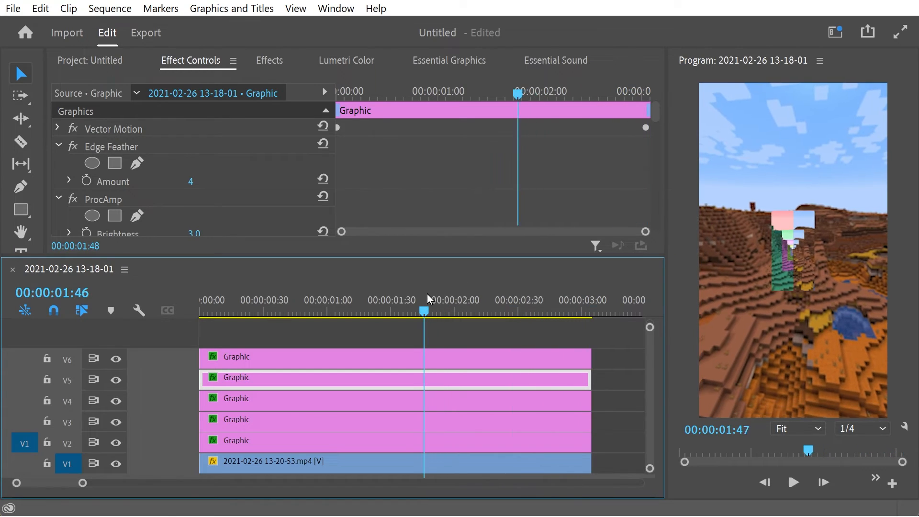
Step: Maximize the Program monitor, play the sequence from 00:00:00:00, scrub through the stacked effect to 00:00:01:10, and restore the layout
left_click(748, 55)
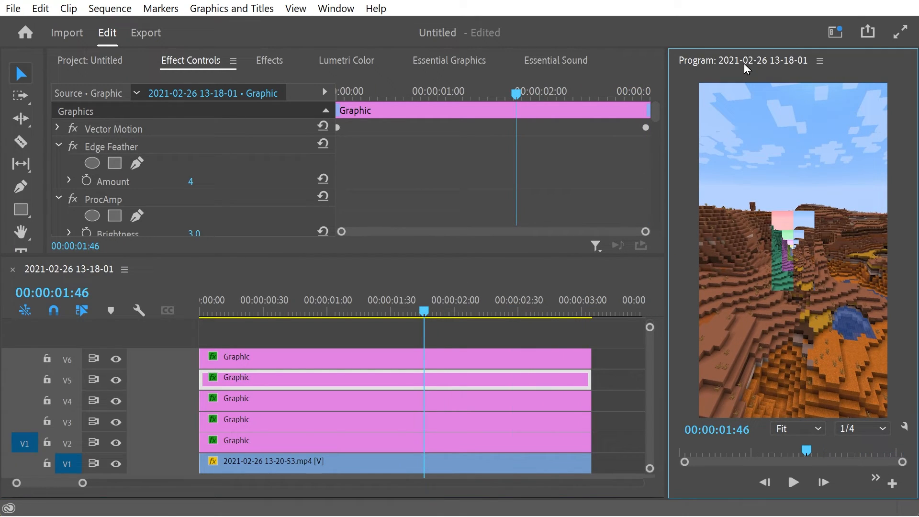
key("grave")
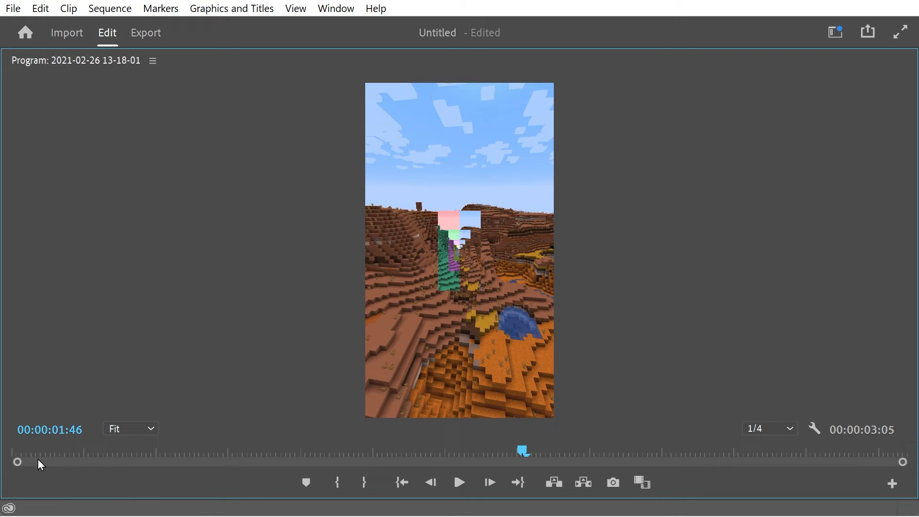
left_click_drag(56, 454, 2, 458)
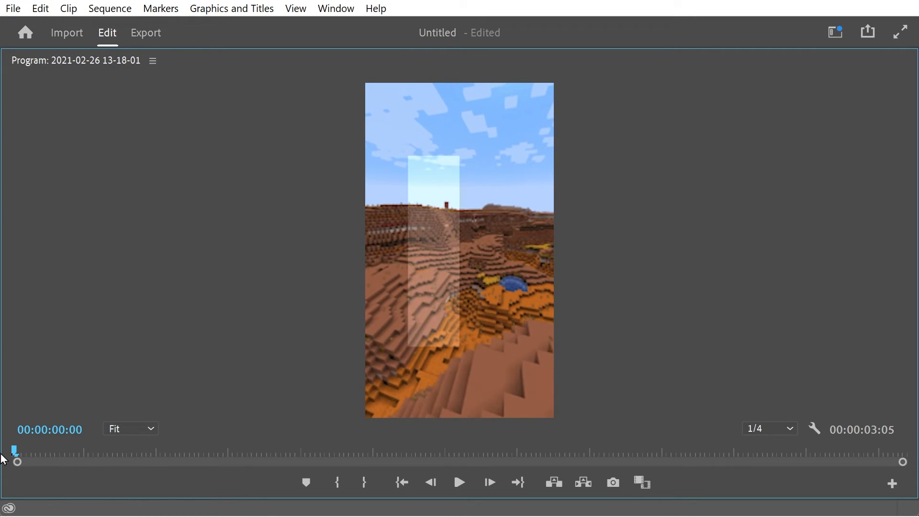
left_click(460, 482)
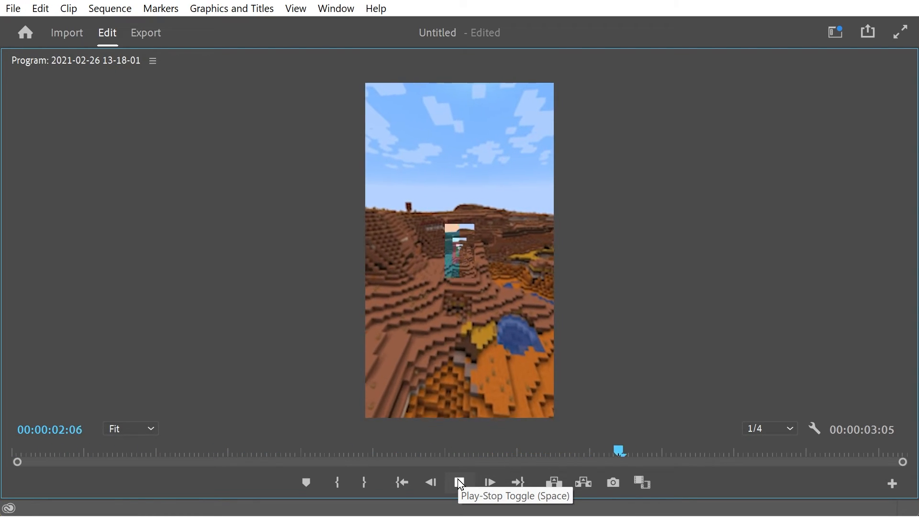
left_click_drag(367, 448, 297, 485)
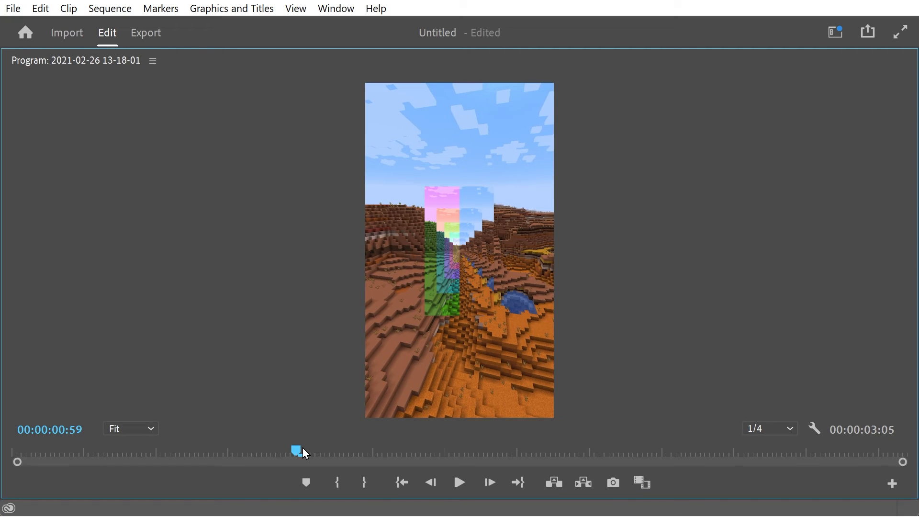
left_click_drag(306, 453, 169, 449)
left_click_drag(245, 445, 171, 509)
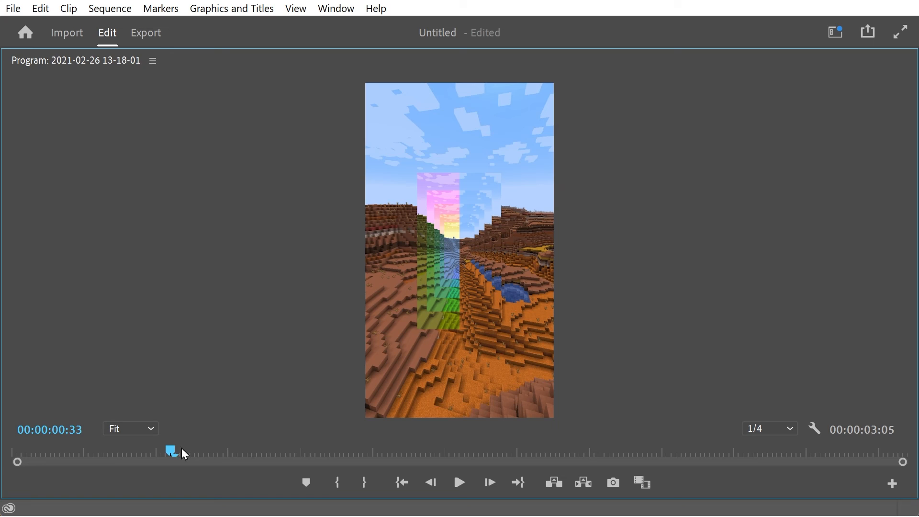
left_click_drag(182, 450, 351, 459)
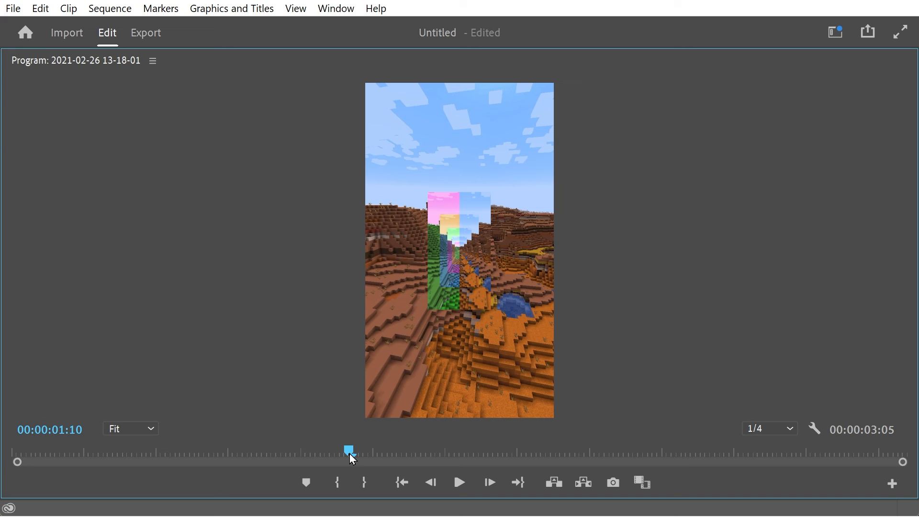
double_click(71, 62)
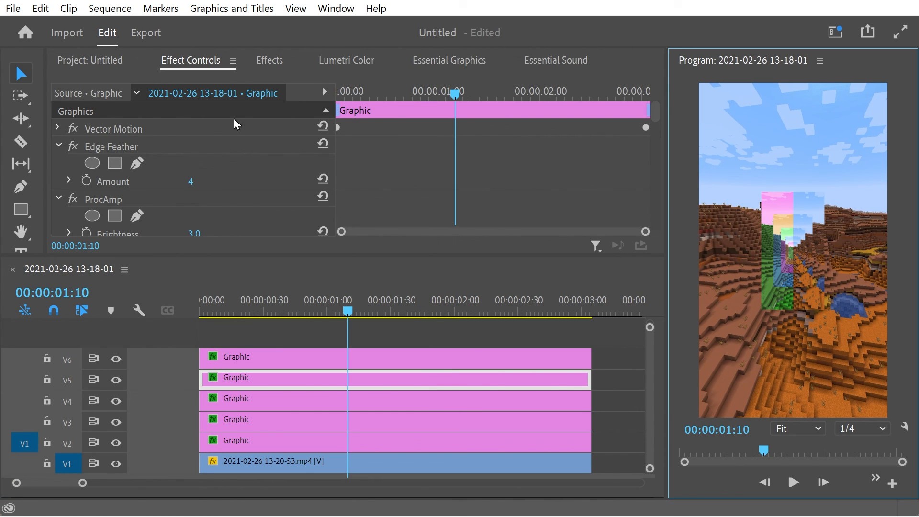
Step: Examine the Basic 3D, shape and transform settings of the Graphic clip on V5
scroll(186, 199, "down", 10)
scroll(186, 199, "down", 10)
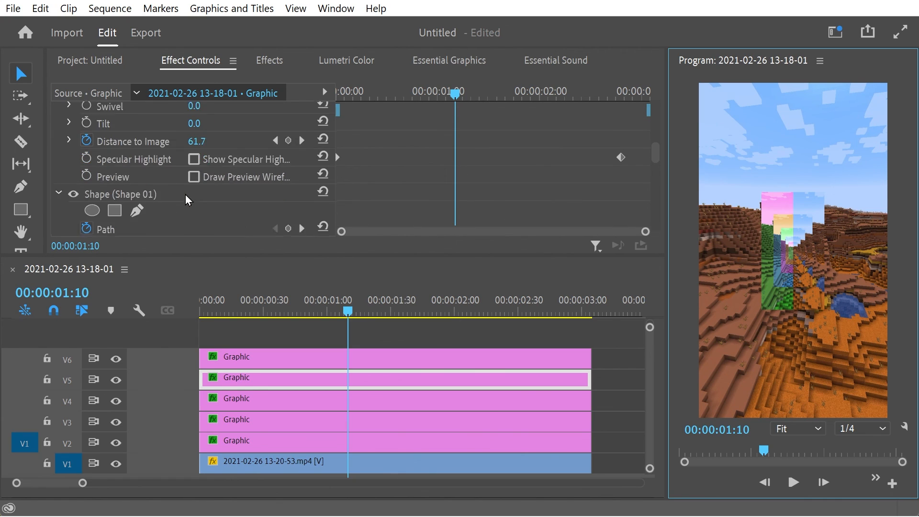
scroll(187, 199, "up", 4)
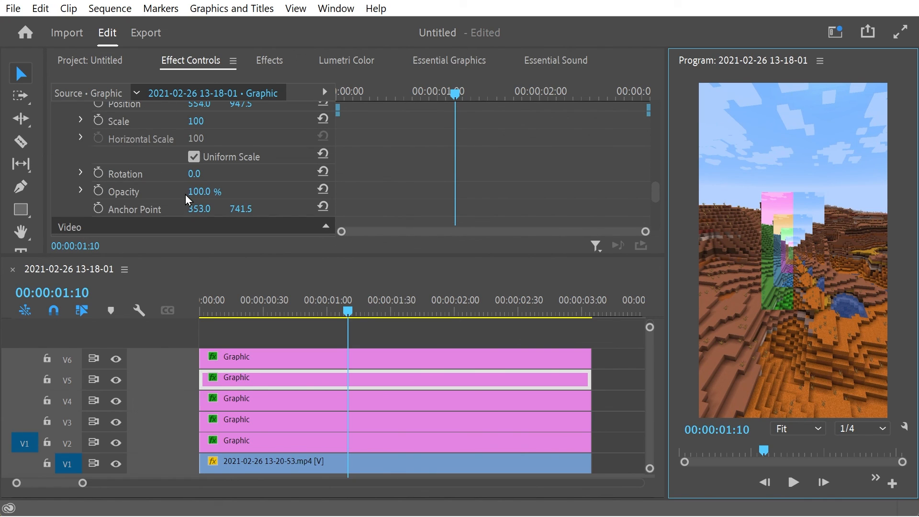